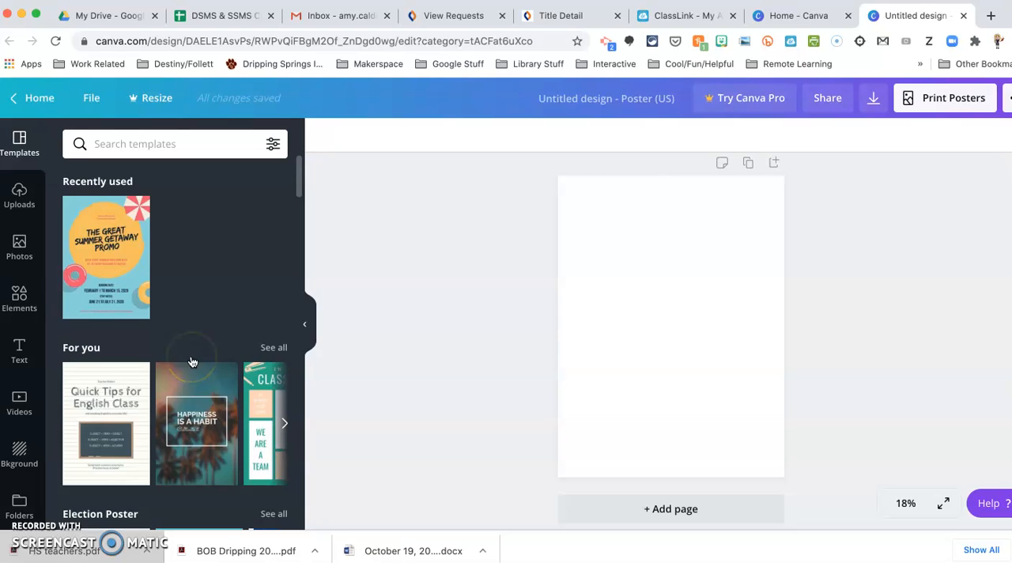
{"action": "scroll", "coordinate": [191, 362], "scroll_direction": "down", "scroll_amount": 2}
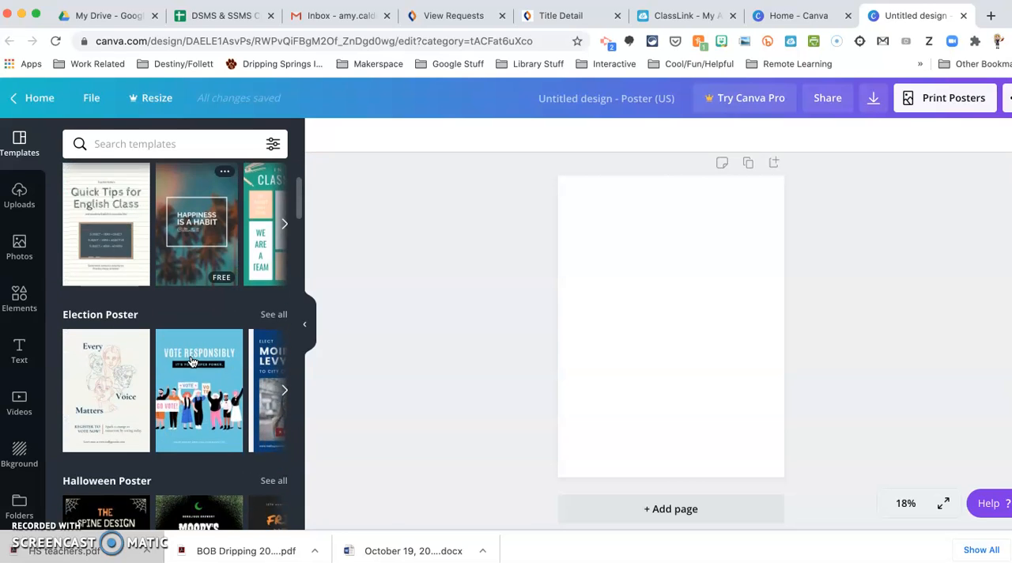
Step: Search the poster templates for "science"
{"action": "scroll", "coordinate": [191, 362], "scroll_direction": "up", "scroll_amount": 3}
{"action": "left_click", "coordinate": [151, 150]}
{"action": "type", "text": "science"}
{"action": "key", "text": "Return"}
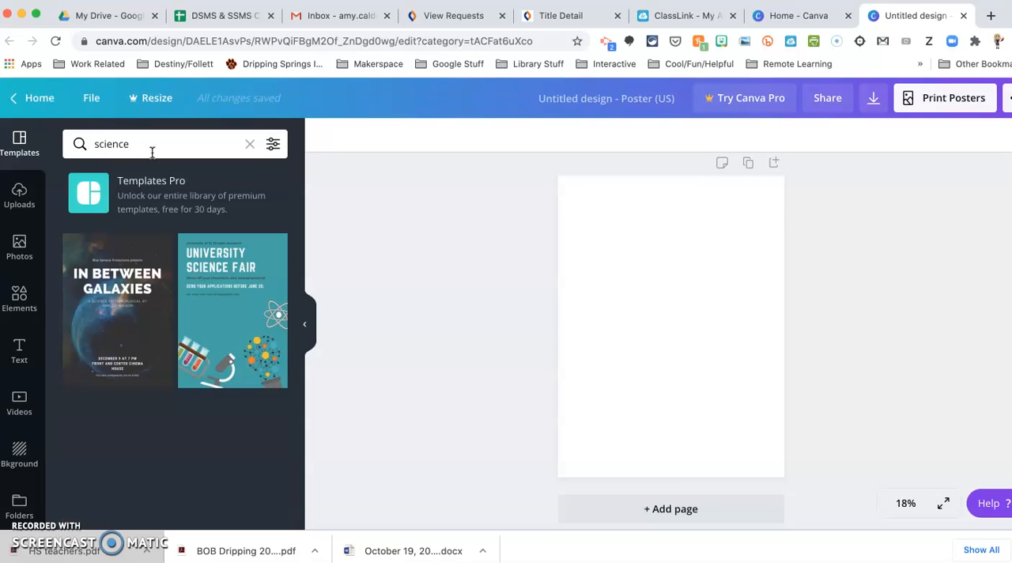
Step: Browse the science templates and apply the Battle of the Bots template to the blank poster
{"action": "scroll", "coordinate": [155, 317], "scroll_direction": "down", "scroll_amount": 5}
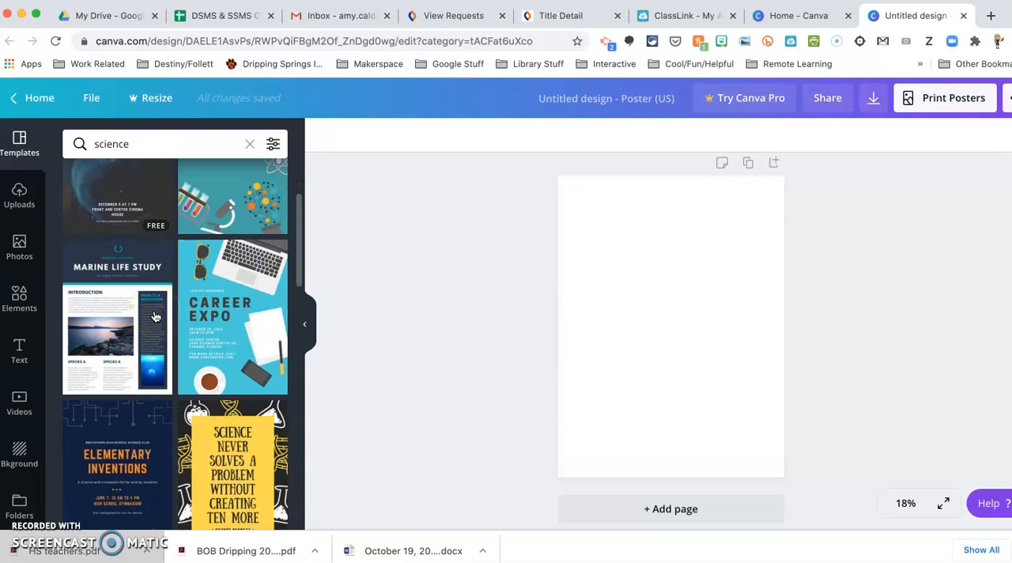
{"action": "scroll", "coordinate": [155, 316], "scroll_direction": "down", "scroll_amount": 4}
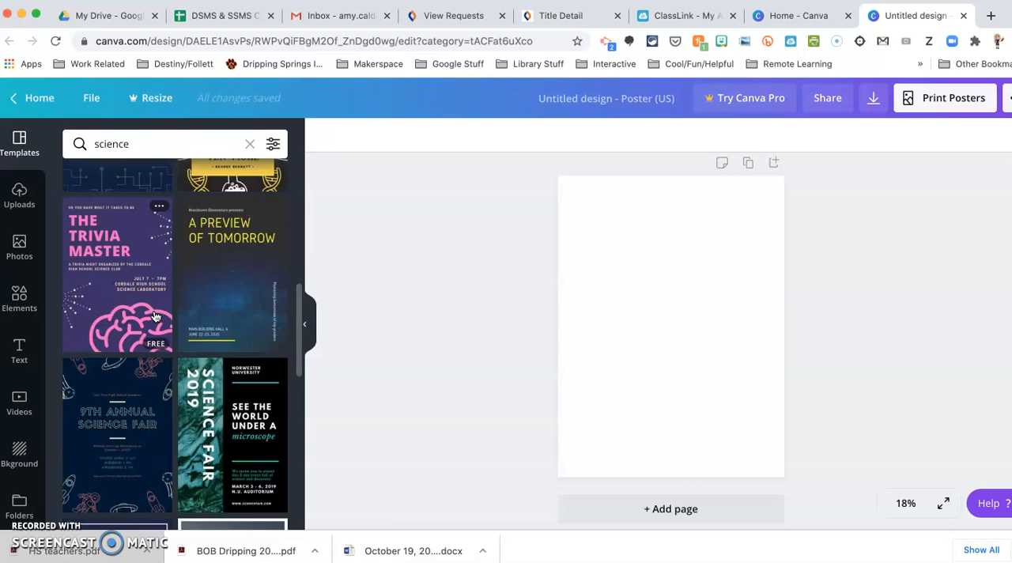
{"action": "scroll", "coordinate": [155, 317], "scroll_direction": "down", "scroll_amount": 2}
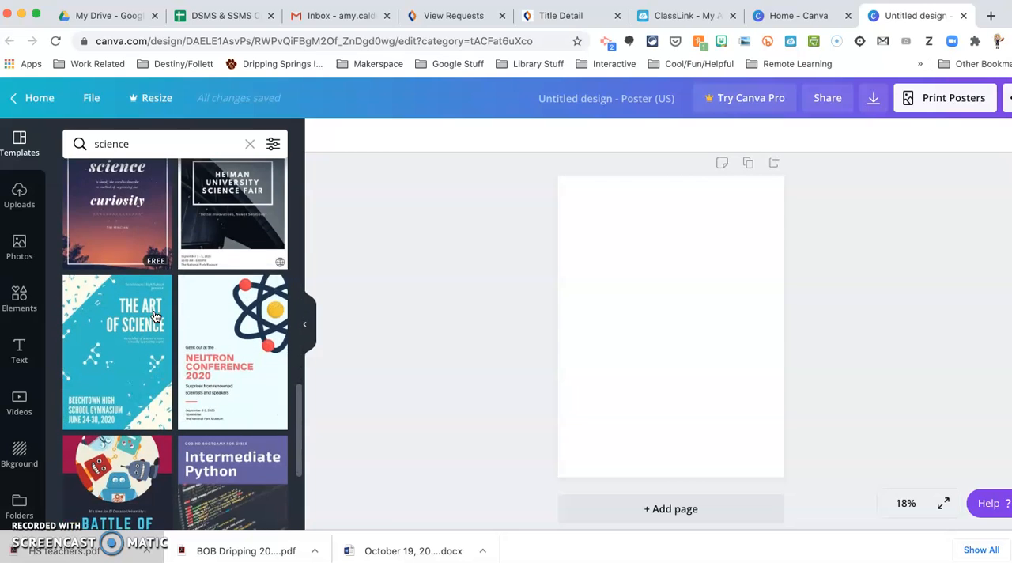
{"action": "scroll", "coordinate": [204, 327], "scroll_direction": "down", "scroll_amount": 3}
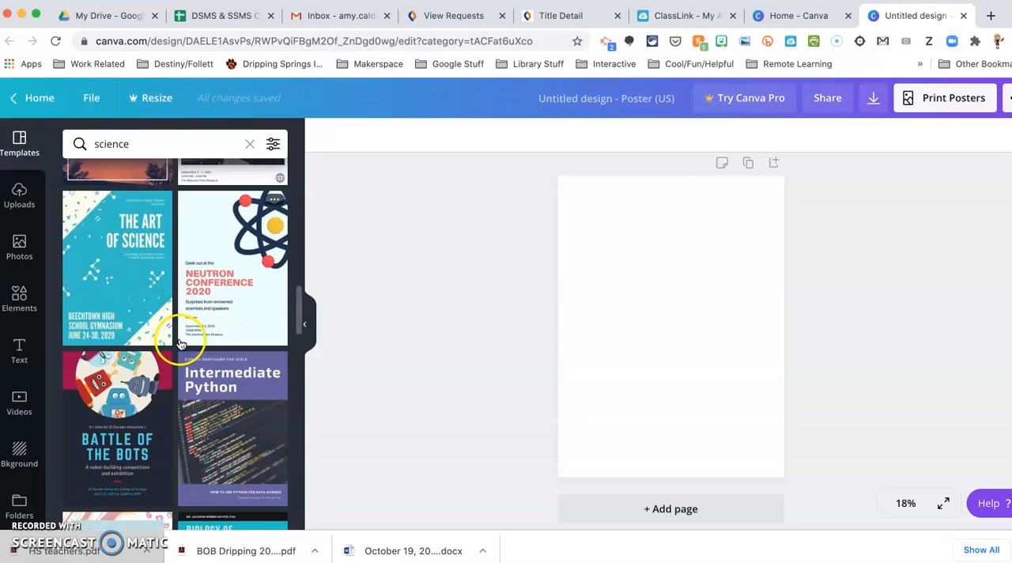
{"action": "left_click", "coordinate": [129, 352]}
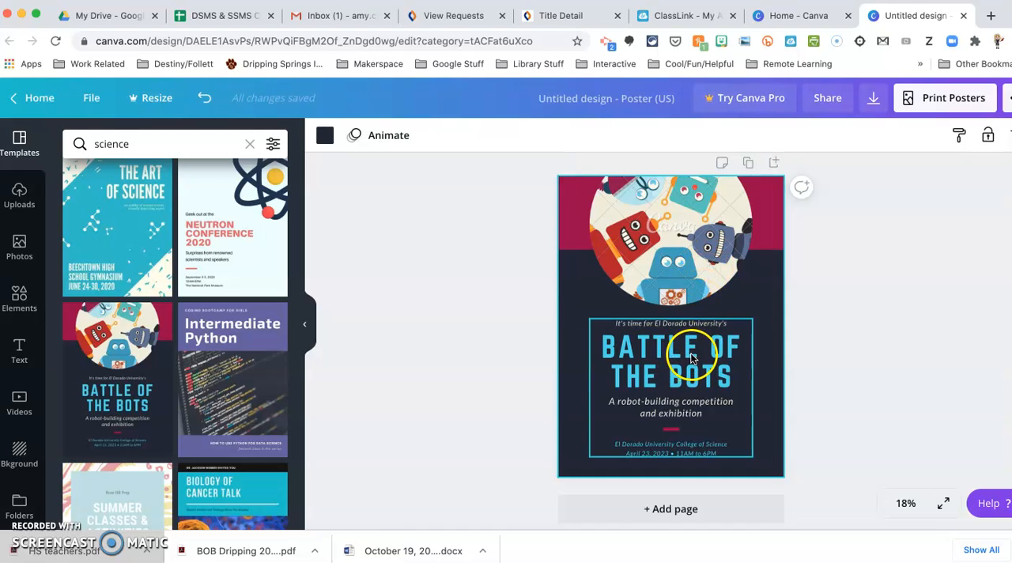
Step: Set the font size of the "Battle of the Bots" title to 104
{"action": "left_click", "coordinate": [639, 327]}
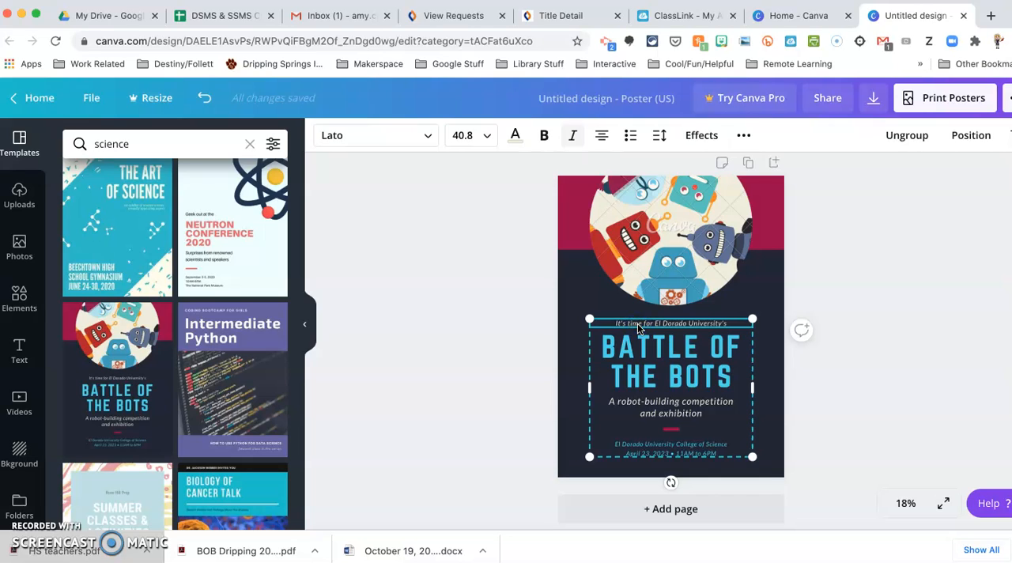
{"action": "left_click", "coordinate": [716, 367]}
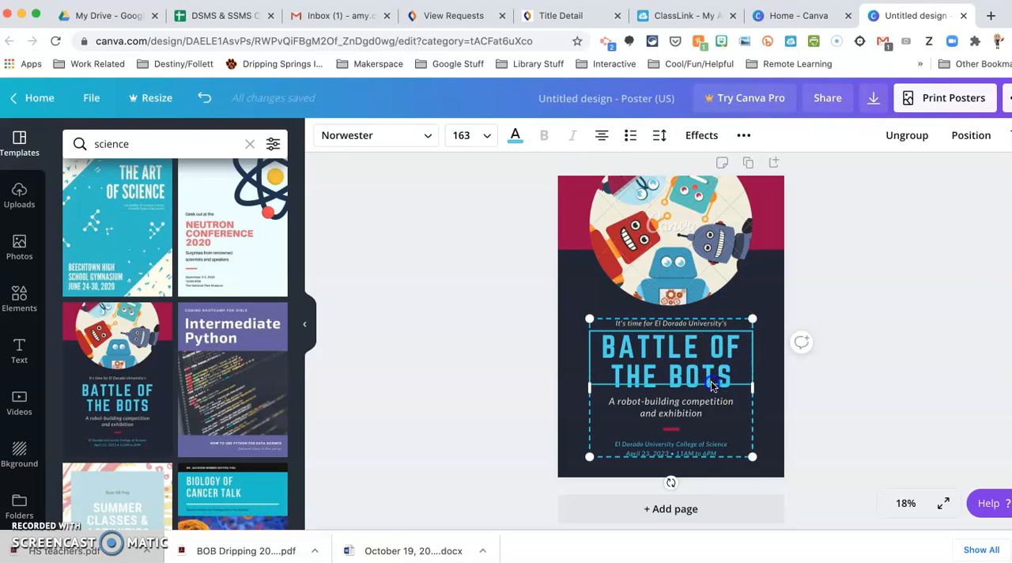
{"action": "left_click_drag", "start_coordinate": [732, 379], "coordinate": [620, 348]}
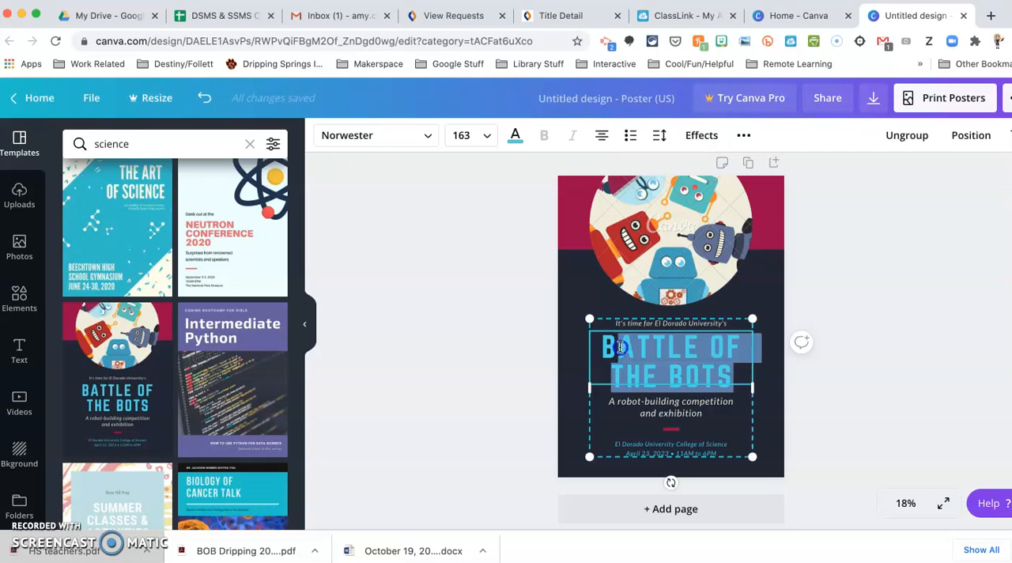
{"action": "left_click", "coordinate": [484, 135]}
{"action": "scroll", "coordinate": [472, 317], "scroll_direction": "down", "scroll_amount": 10}
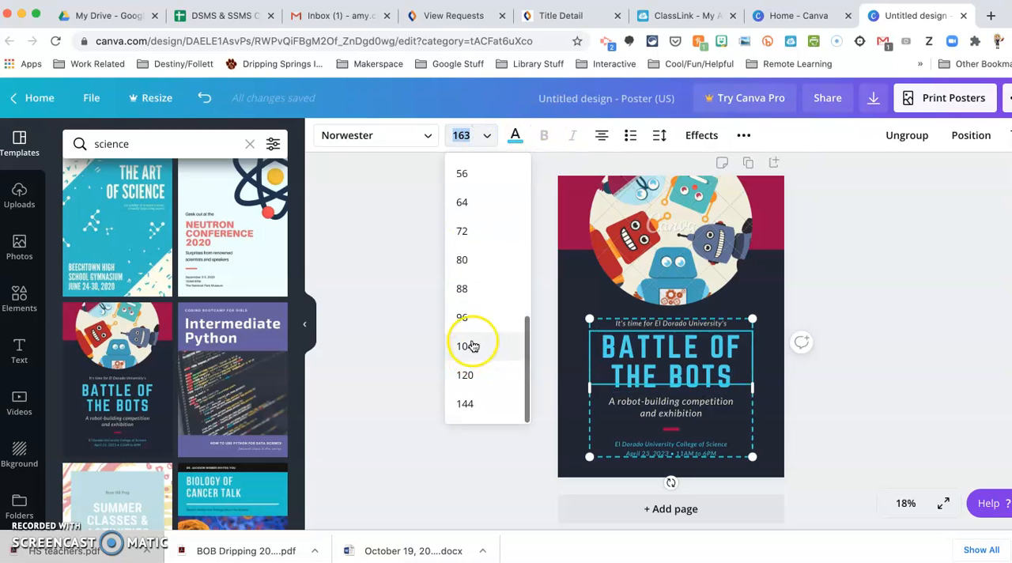
{"action": "left_click", "coordinate": [470, 341]}
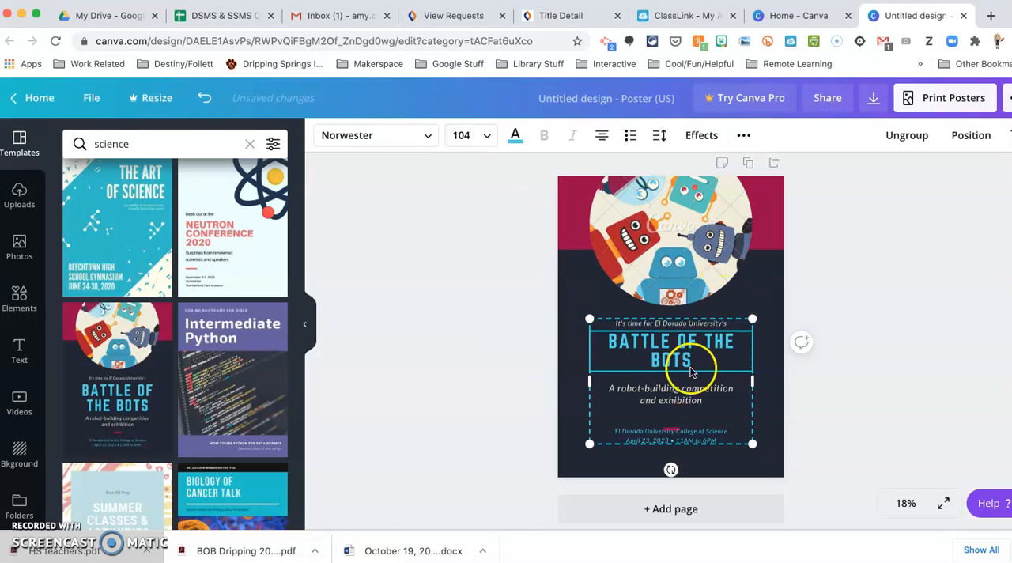
Step: Recolour the whole title, trying purple, black and coral before choosing turquoise from the default colours, and deselect it
{"action": "triple_click", "coordinate": [661, 359]}
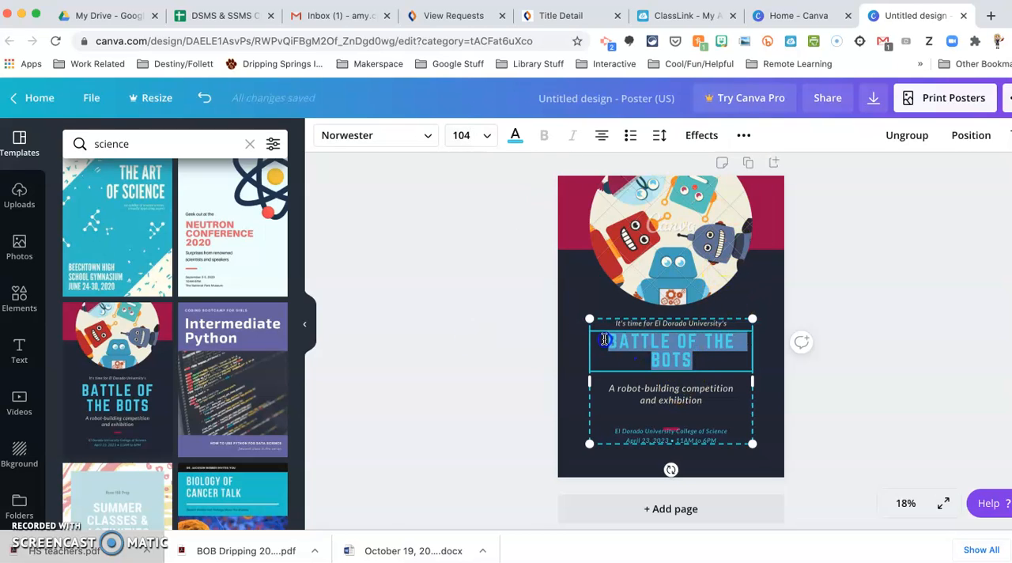
{"action": "left_click", "coordinate": [515, 136]}
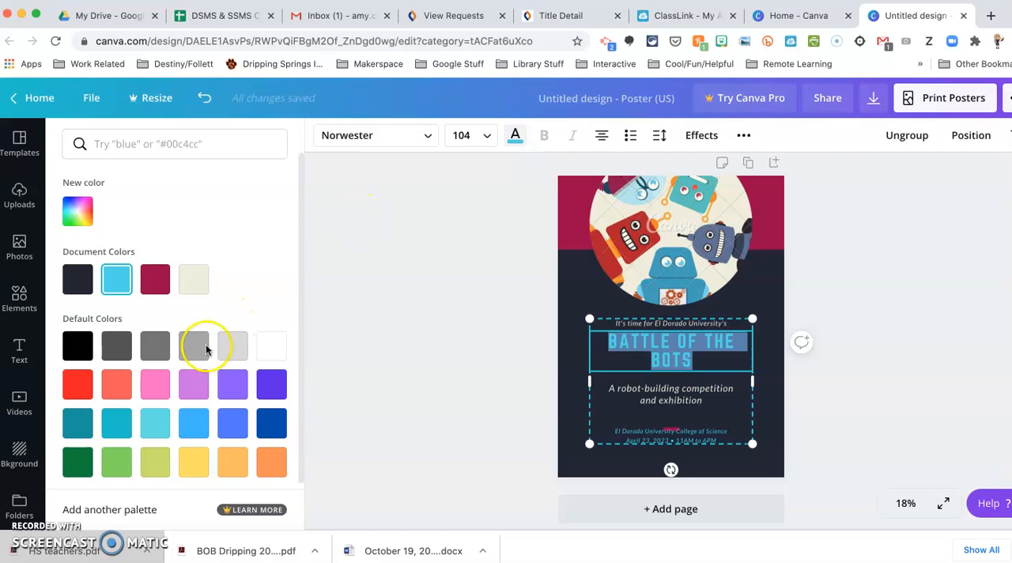
{"action": "left_click", "coordinate": [228, 383]}
{"action": "left_click", "coordinate": [74, 345]}
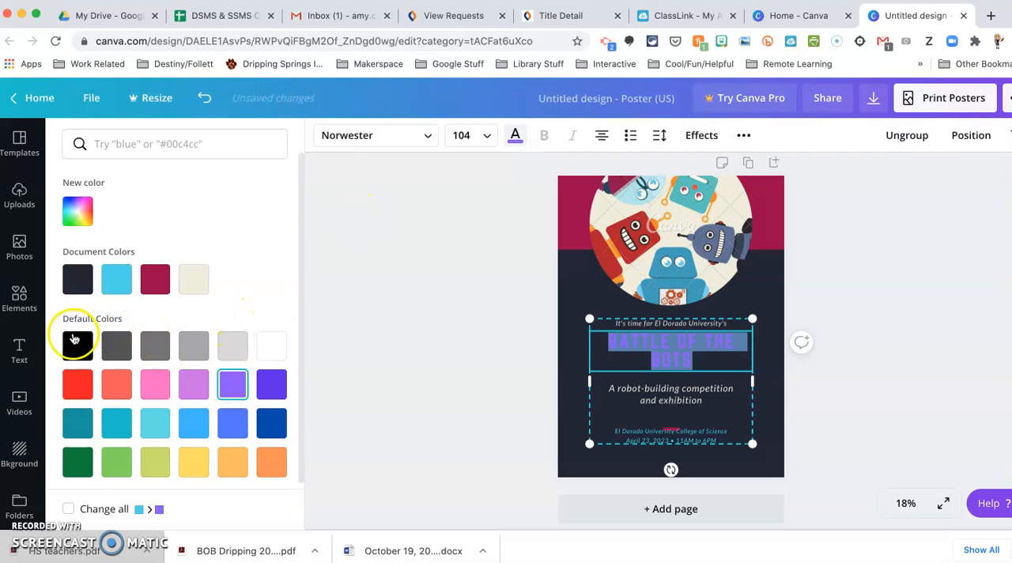
{"action": "left_click", "coordinate": [117, 394]}
{"action": "left_click", "coordinate": [129, 425]}
{"action": "left_click", "coordinate": [427, 369]}
{"action": "left_click", "coordinate": [875, 287]}
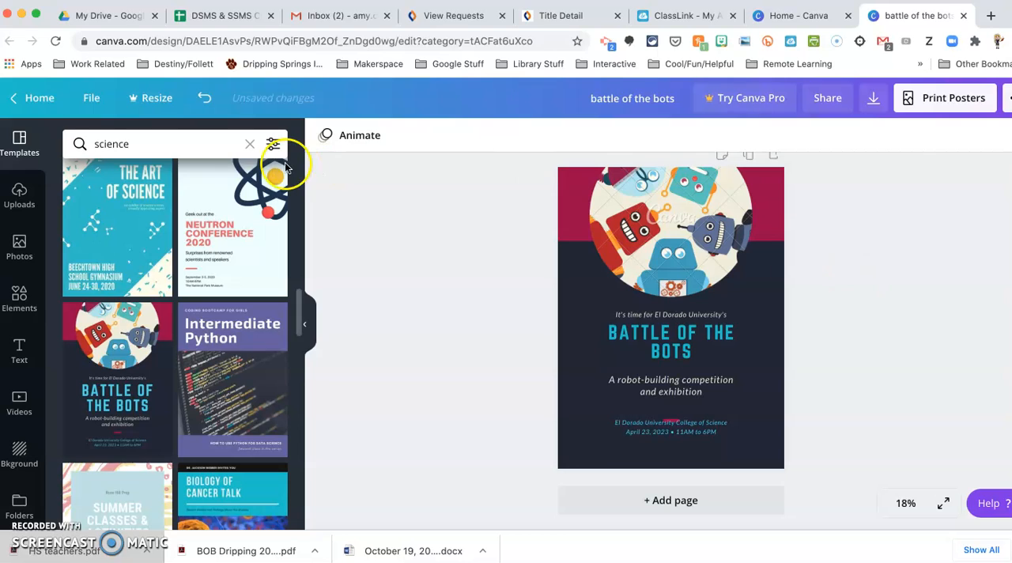
Step: Undo the recent colour changes made to the poster title
{"action": "left_click", "coordinate": [207, 96]}
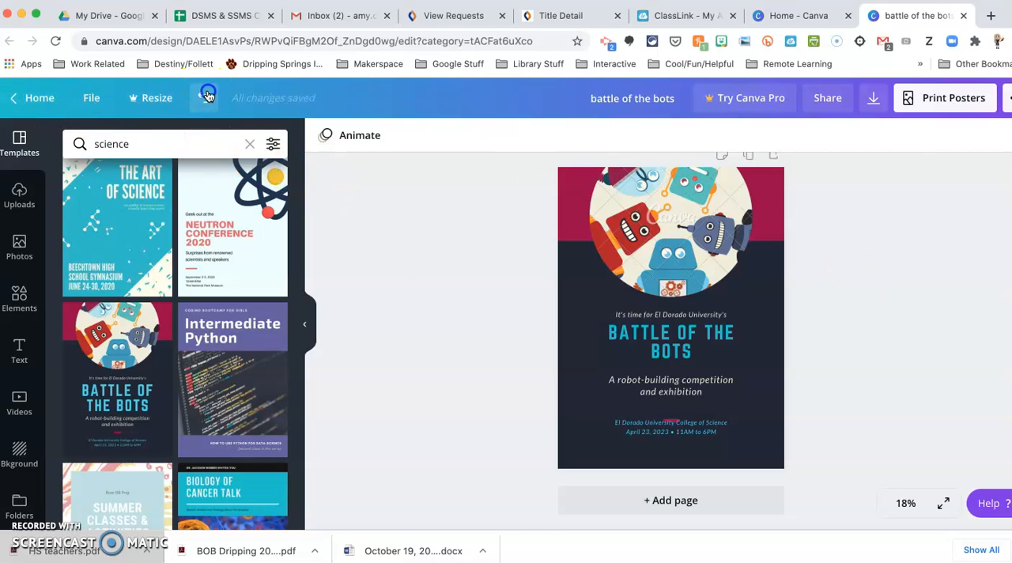
{"action": "left_click", "coordinate": [207, 95]}
{"action": "left_click", "coordinate": [207, 96]}
{"action": "left_click", "coordinate": [208, 95]}
Step: Delete the poster's dark background and clear the template search
{"action": "left_click", "coordinate": [769, 293]}
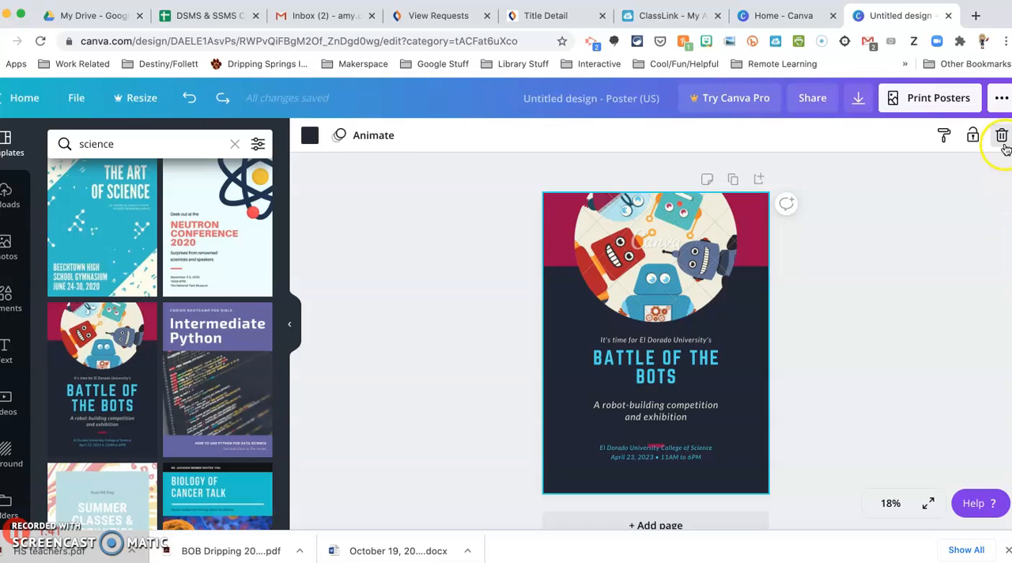
{"action": "left_click", "coordinate": [1002, 137]}
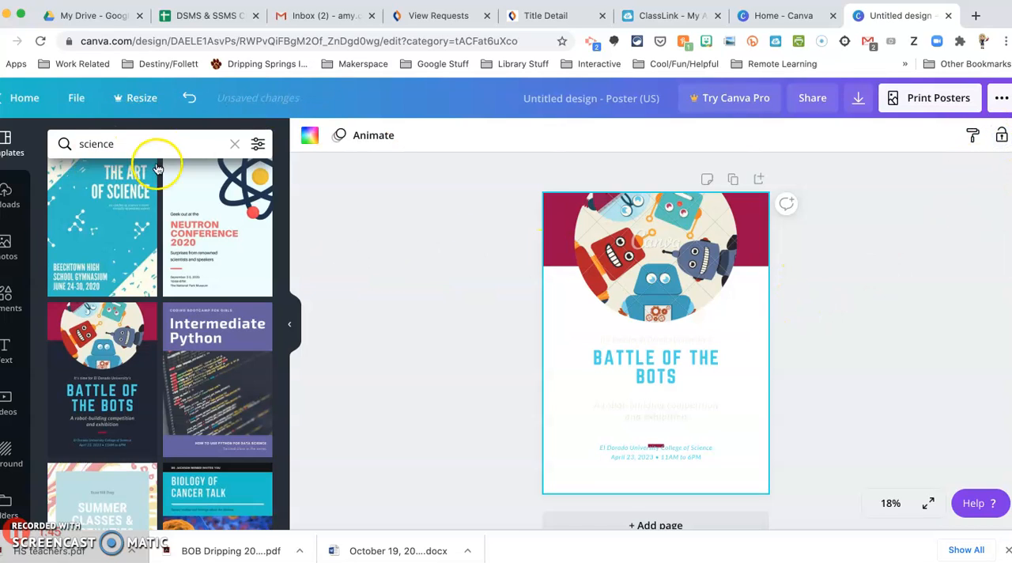
{"action": "left_click", "coordinate": [235, 144]}
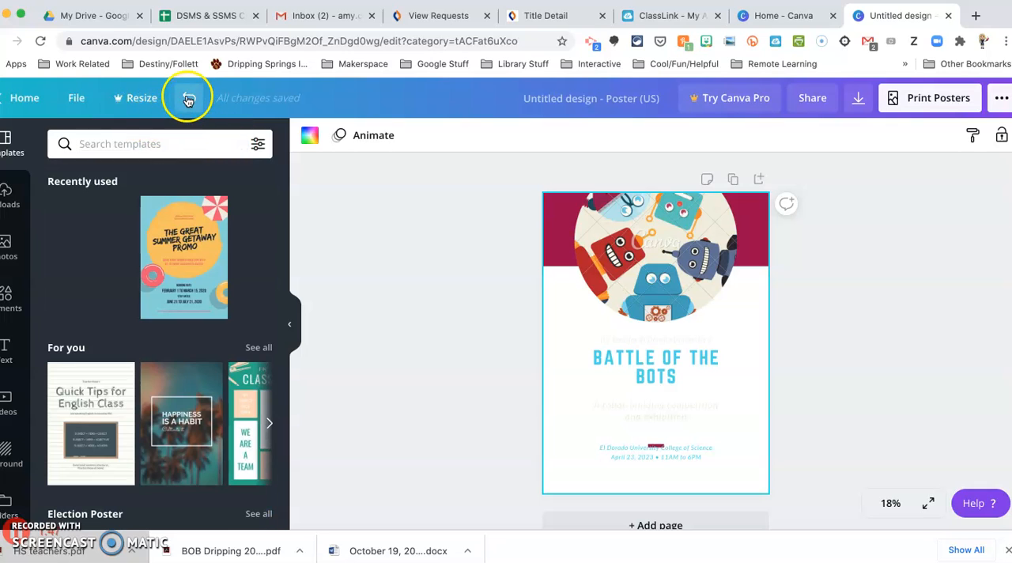
Step: Undo the background deletion and all remaining template edits, back to a blank page
{"action": "left_click", "coordinate": [187, 98]}
{"action": "left_click", "coordinate": [187, 98]}
{"action": "left_click", "coordinate": [187, 98]}
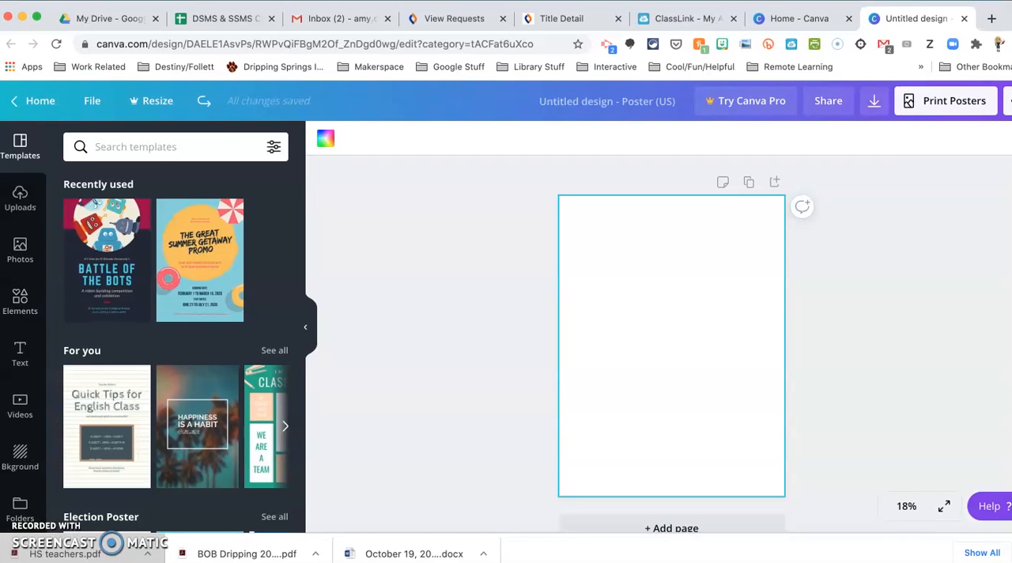
Step: Examine the previously uploaded images and the sources available for uploading new ones, and return to the uploaded images
{"action": "left_click", "coordinate": [21, 194]}
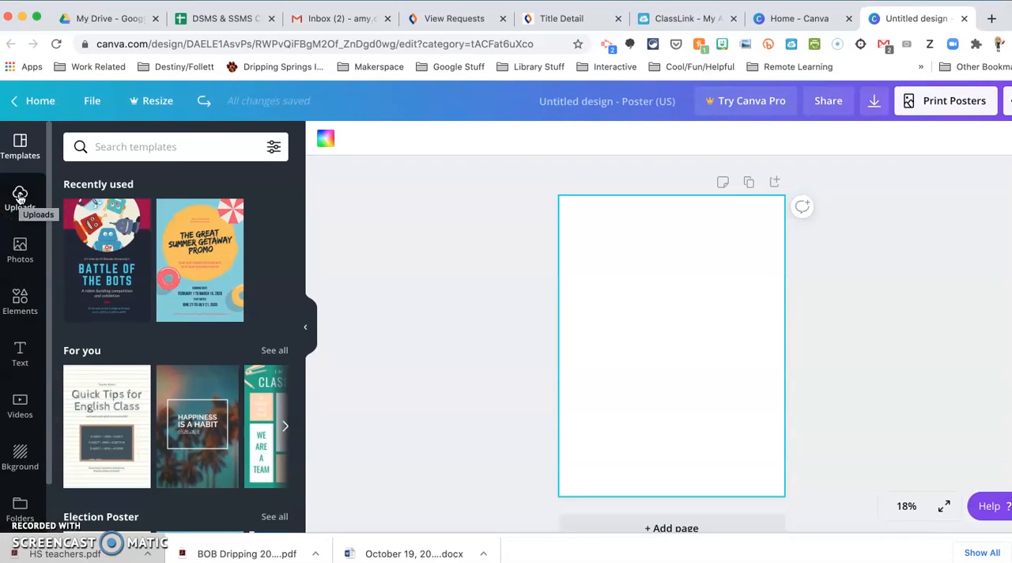
{"action": "left_click", "coordinate": [21, 195]}
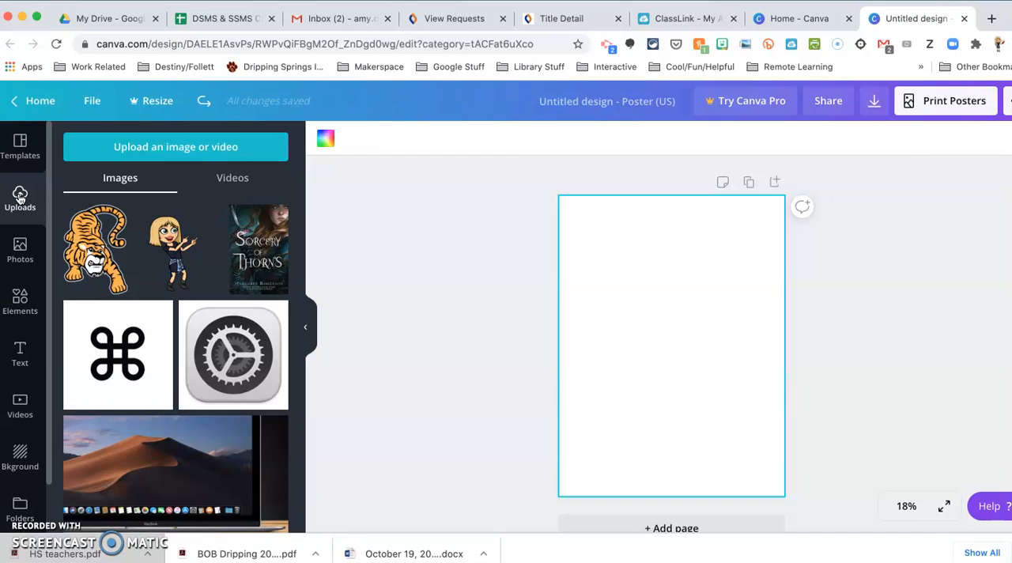
{"action": "left_click", "coordinate": [202, 269]}
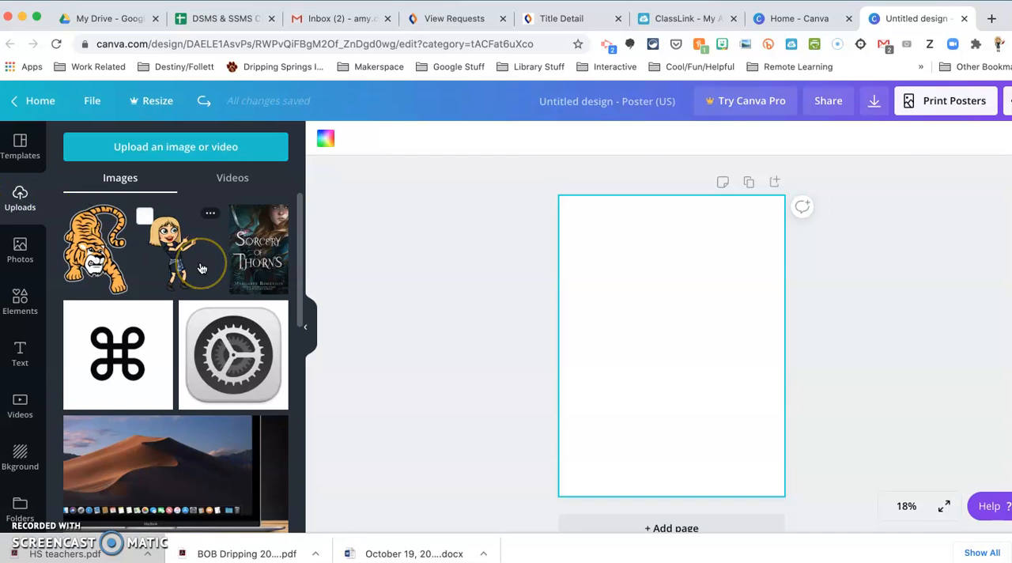
{"action": "left_click", "coordinate": [163, 154]}
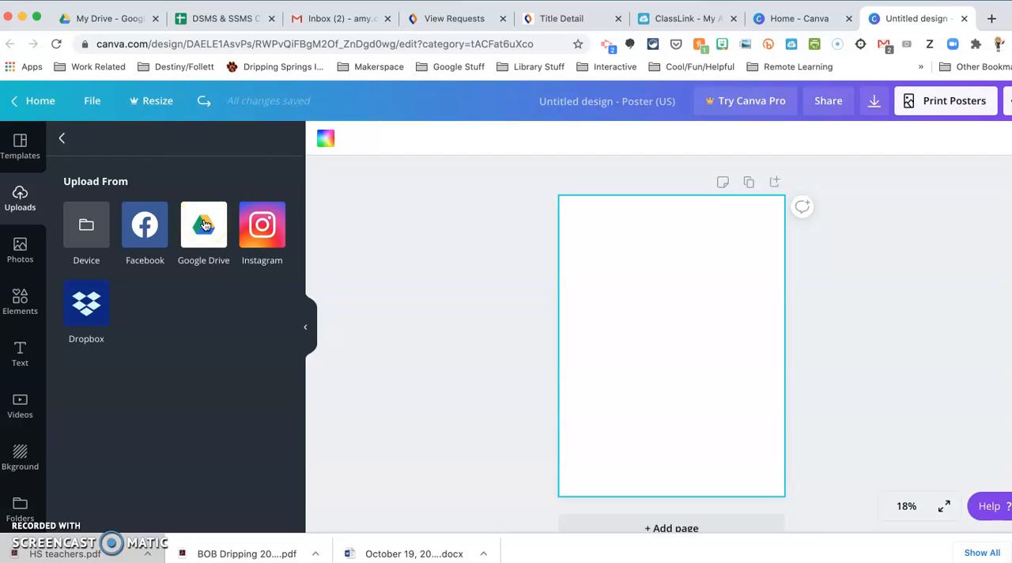
{"action": "left_click", "coordinate": [64, 139]}
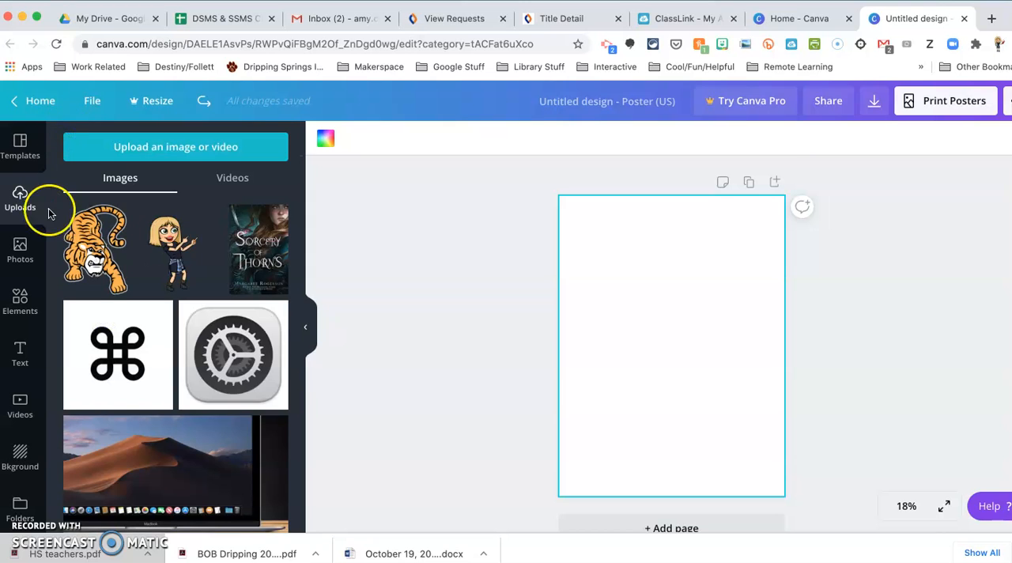
Step: Browse the stock photo library and search it for "science"
{"action": "left_click", "coordinate": [21, 249]}
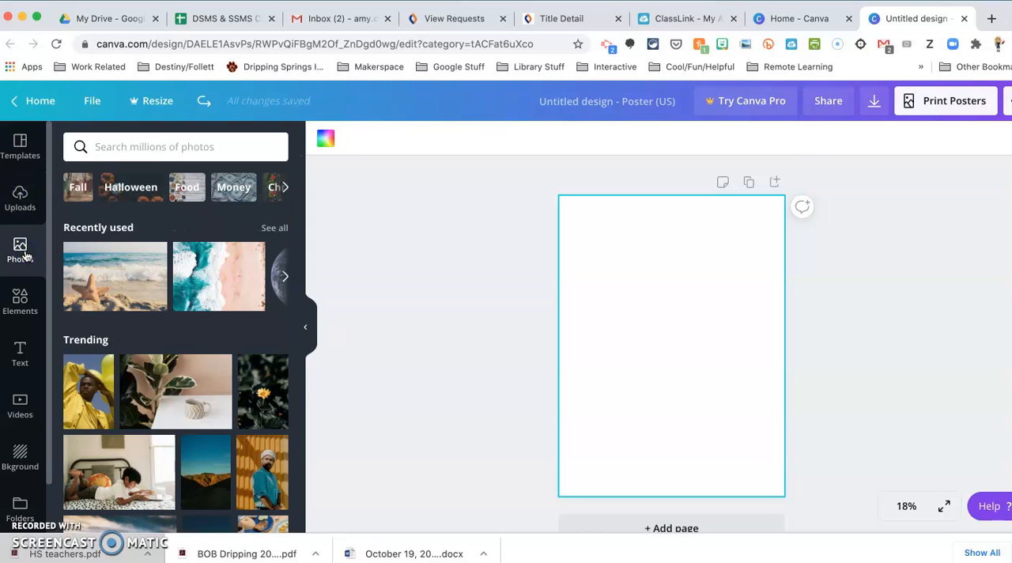
{"action": "scroll", "coordinate": [201, 318], "scroll_direction": "down", "scroll_amount": 10}
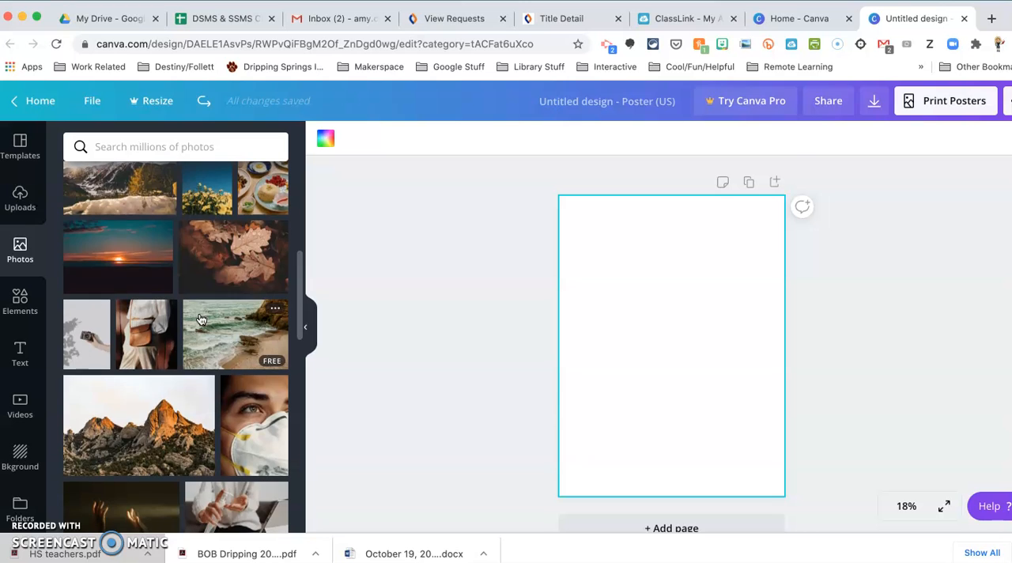
{"action": "scroll", "coordinate": [201, 319], "scroll_direction": "down", "scroll_amount": 5}
{"action": "scroll", "coordinate": [201, 318], "scroll_direction": "up", "scroll_amount": 15}
{"action": "left_click", "coordinate": [151, 153]}
{"action": "left_click", "coordinate": [150, 150]}
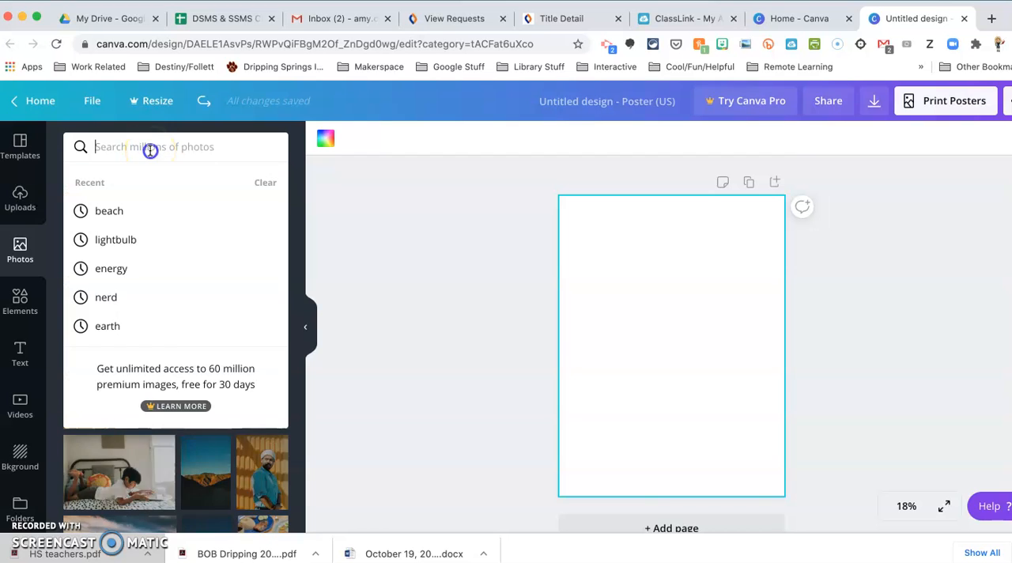
{"action": "type", "text": "science"}
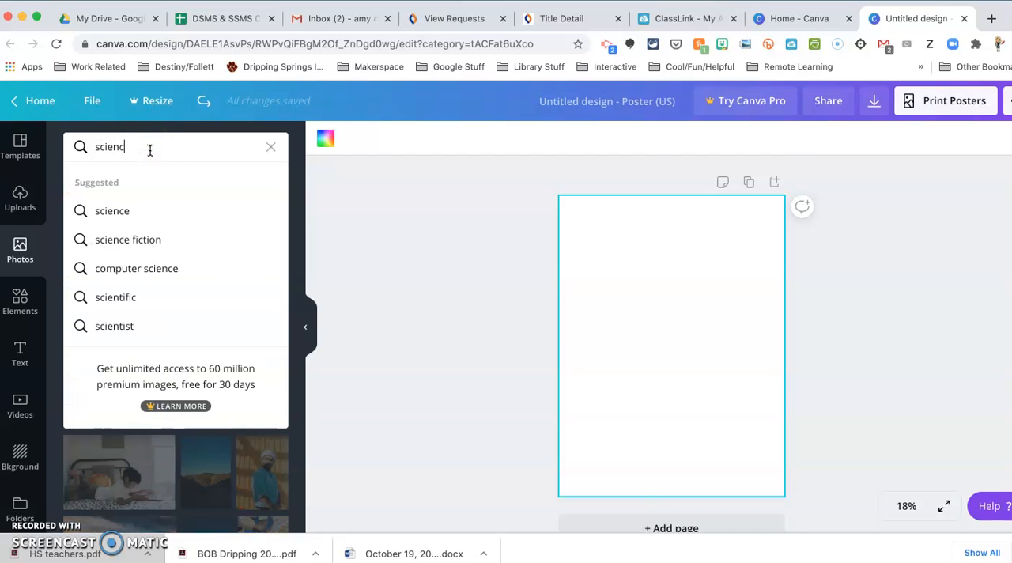
{"action": "key", "text": "Return"}
Step: Add the free photo of a microscope on a blue background from the science results to the blank poster
{"action": "scroll", "coordinate": [169, 343], "scroll_direction": "down", "scroll_amount": 4}
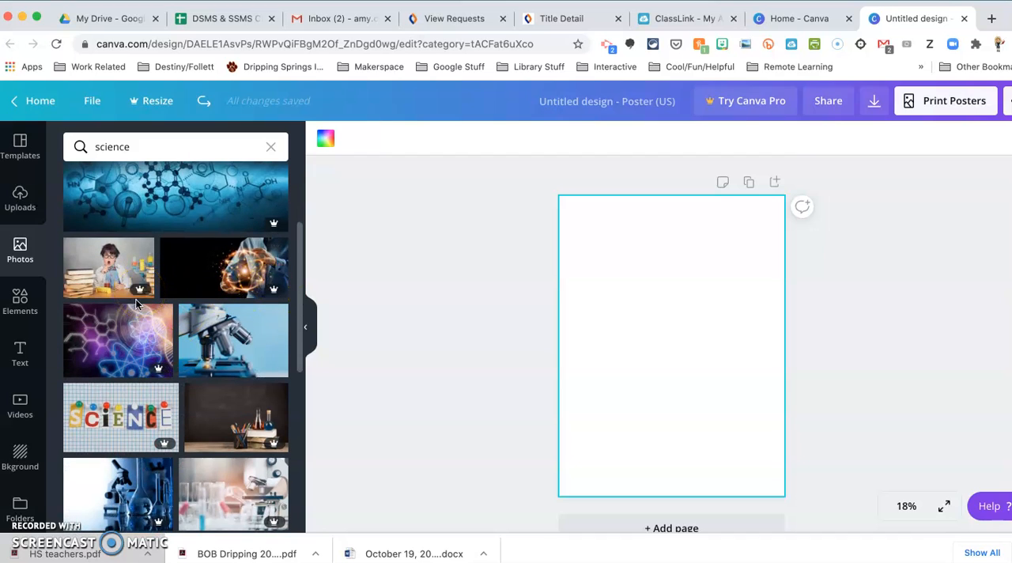
{"action": "left_click", "coordinate": [256, 295]}
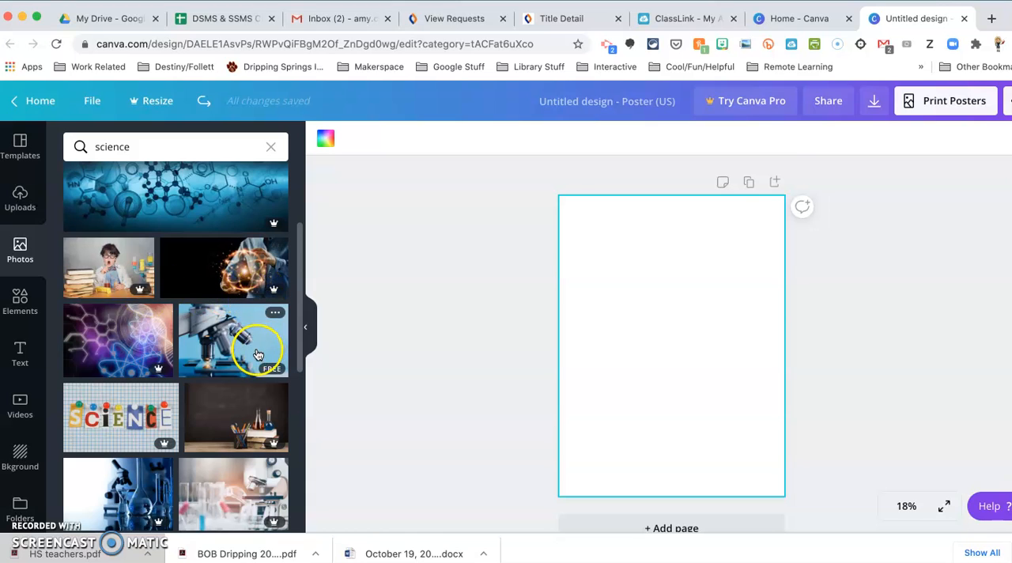
{"action": "scroll", "coordinate": [250, 350], "scroll_direction": "down", "scroll_amount": 2}
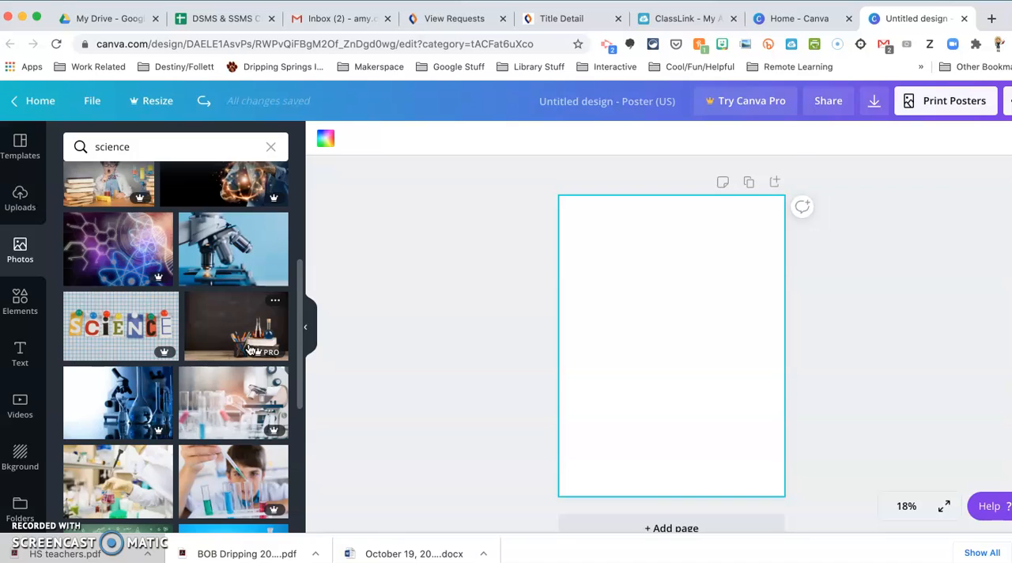
{"action": "scroll", "coordinate": [250, 350], "scroll_direction": "down", "scroll_amount": 2}
{"action": "scroll", "coordinate": [250, 351], "scroll_direction": "up", "scroll_amount": 3}
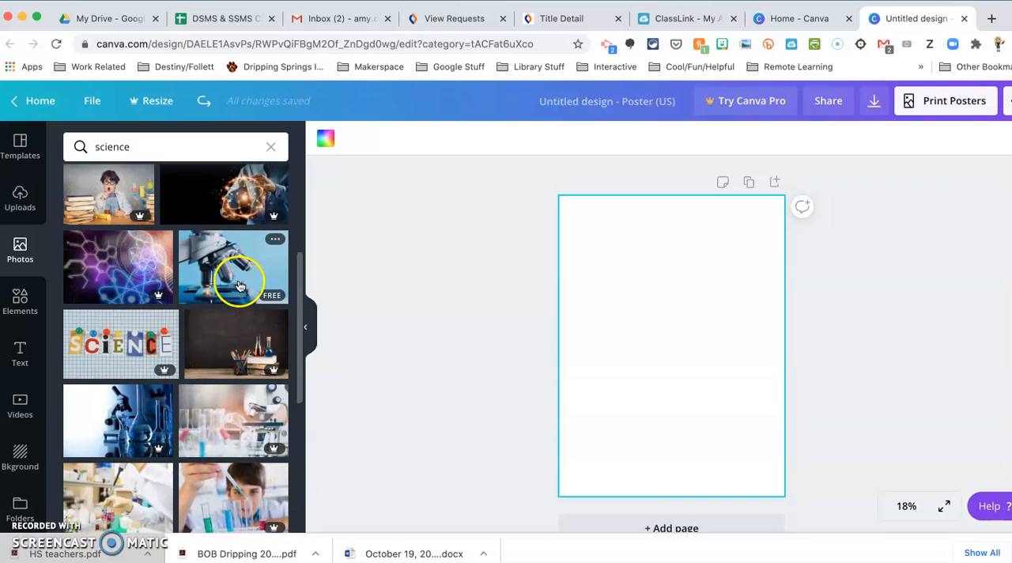
{"action": "left_click", "coordinate": [235, 281]}
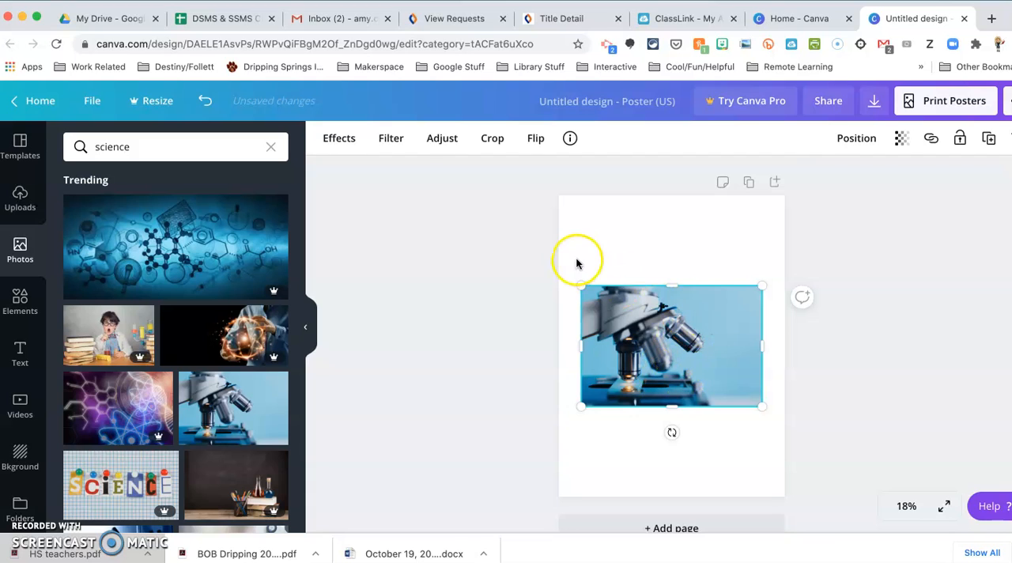
Step: Make the microscope photo taller, tilt it counterclockwise and scale it down slightly over the page's upper-left corner
{"action": "left_click_drag", "start_coordinate": [671, 284], "coordinate": [671, 218]}
{"action": "left_click_drag", "start_coordinate": [666, 419], "coordinate": [712, 406]}
{"action": "left_click_drag", "start_coordinate": [668, 319], "coordinate": [659, 298]}
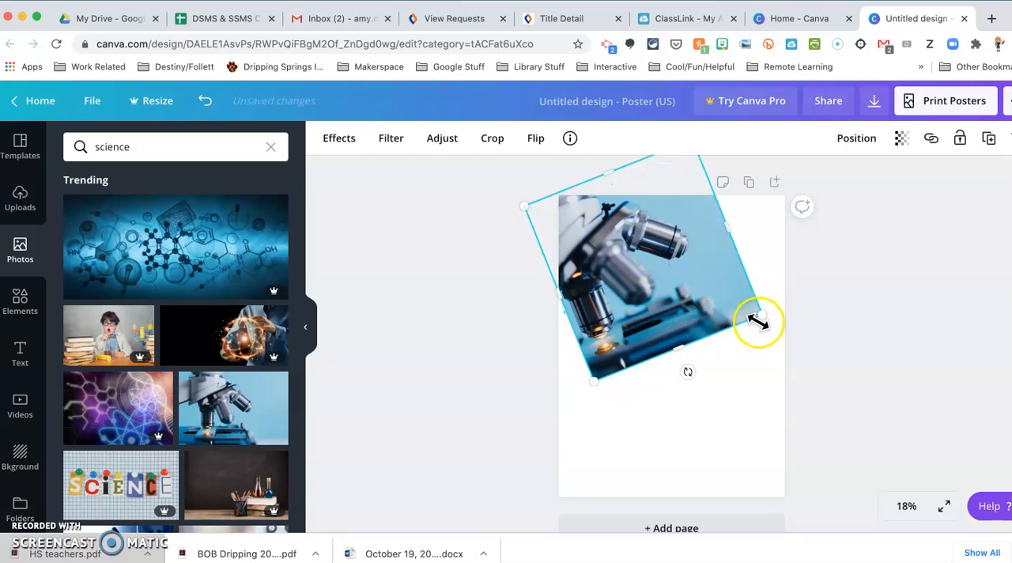
{"action": "left_click_drag", "start_coordinate": [761, 314], "coordinate": [724, 302]}
{"action": "left_click", "coordinate": [720, 357]}
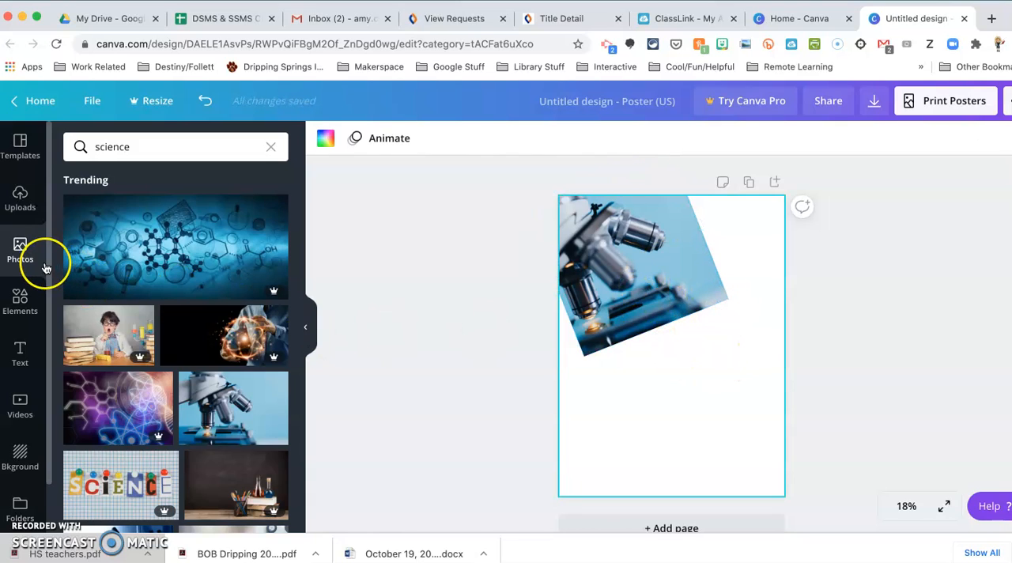
Step: Add the free blue curled swirl from the Lines elements and place it in the page's bottom-right corner
{"action": "left_click", "coordinate": [19, 305]}
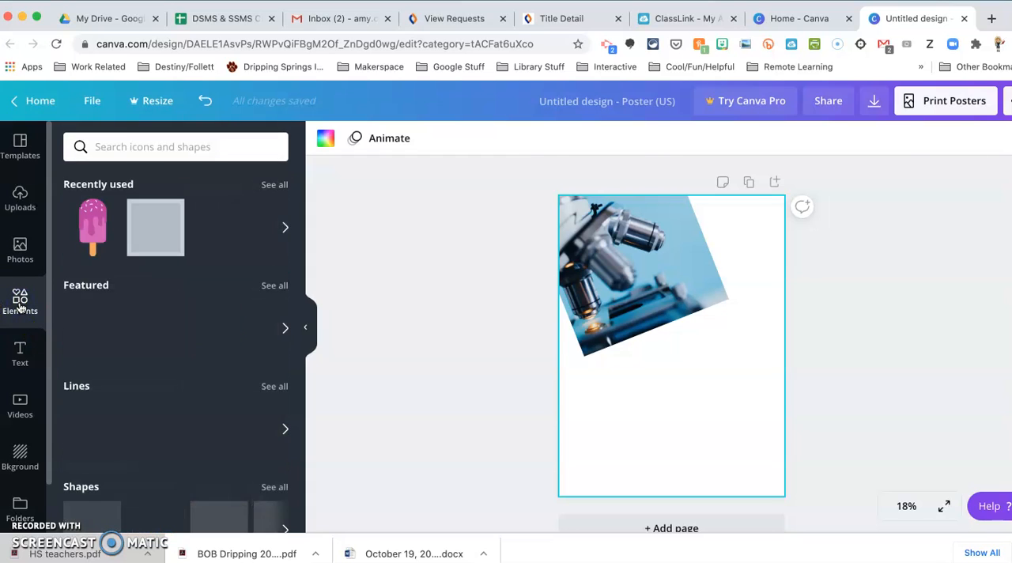
{"action": "scroll", "coordinate": [194, 373], "scroll_direction": "down", "scroll_amount": 2}
{"action": "scroll", "coordinate": [197, 373], "scroll_direction": "up", "scroll_amount": 2}
{"action": "mouse_move", "coordinate": [178, 312]}
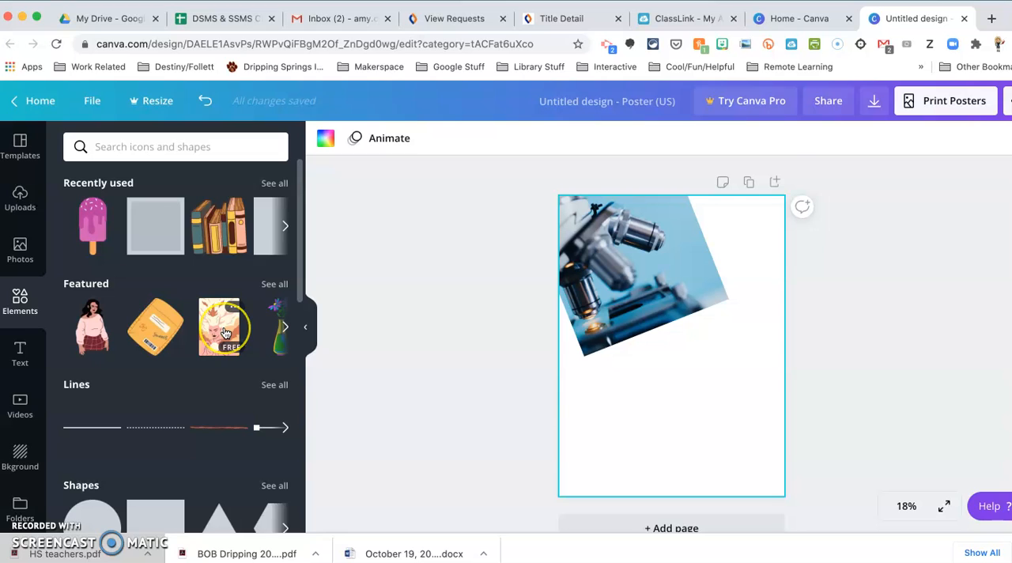
{"action": "scroll", "coordinate": [209, 324], "scroll_direction": "down", "scroll_amount": 3}
{"action": "left_click", "coordinate": [275, 303]}
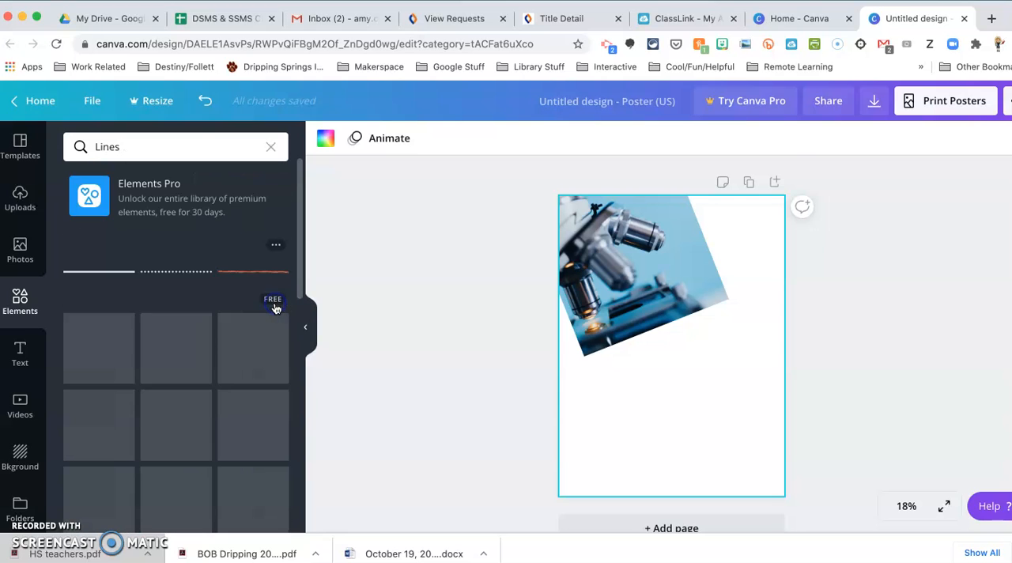
{"action": "scroll", "coordinate": [241, 352], "scroll_direction": "down", "scroll_amount": 5}
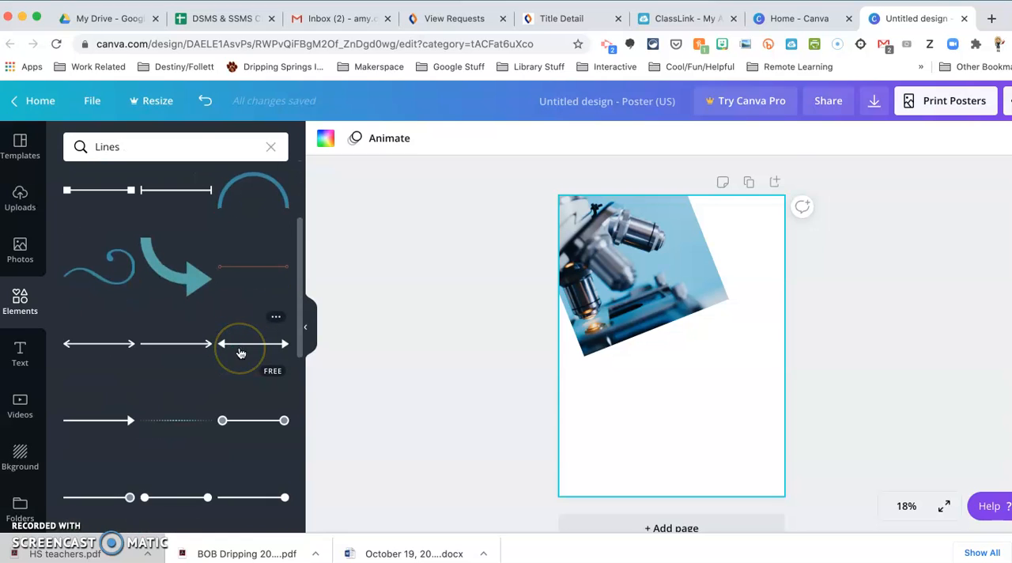
{"action": "left_click", "coordinate": [120, 274]}
{"action": "left_click_drag", "start_coordinate": [724, 438], "coordinate": [763, 482]}
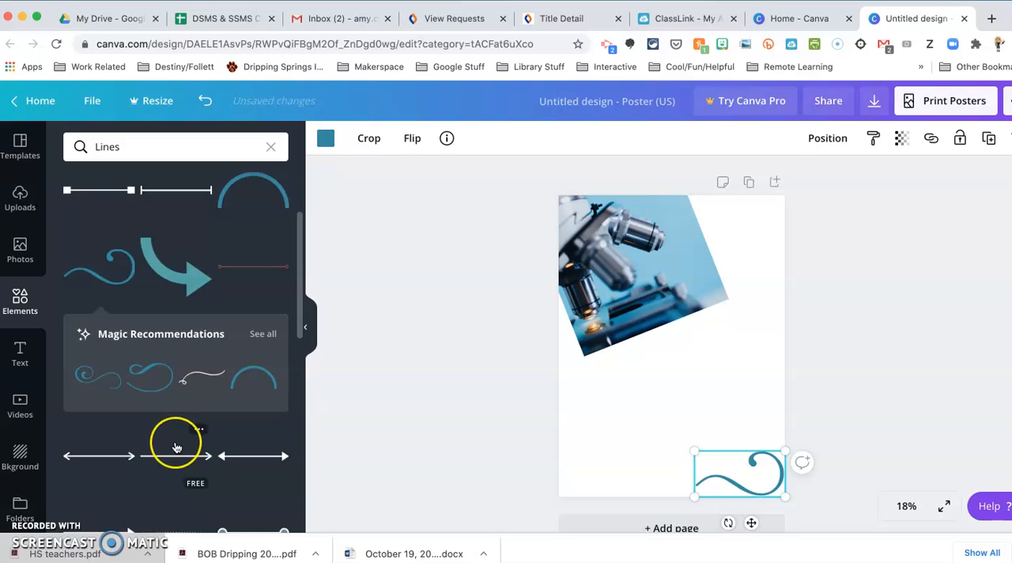
Step: Look through the remaining designs in the Lines collection, including arrows, dividers and brush strokes
{"action": "scroll", "coordinate": [178, 447], "scroll_direction": "down", "scroll_amount": 2}
{"action": "scroll", "coordinate": [177, 447], "scroll_direction": "down", "scroll_amount": 5}
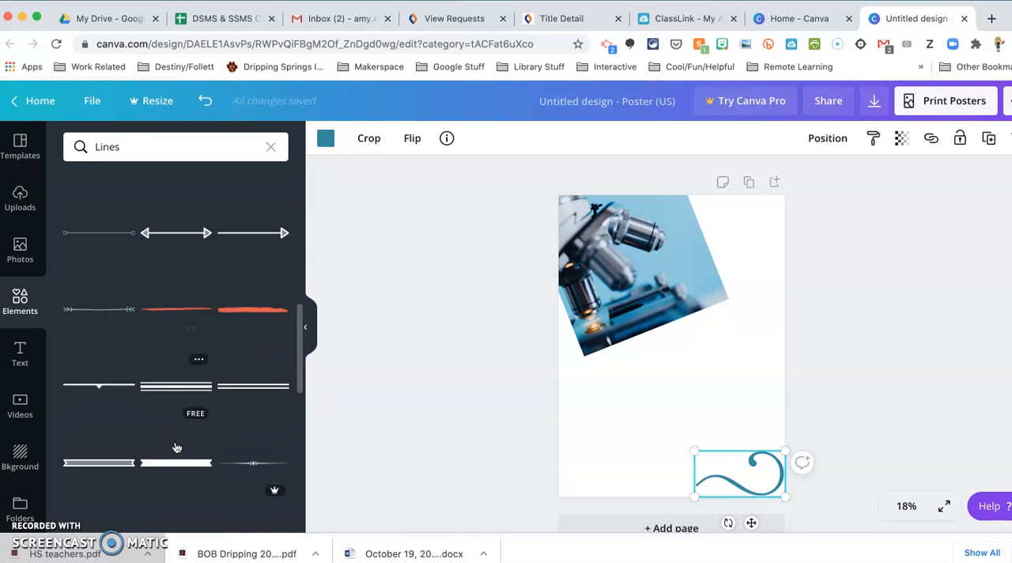
{"action": "scroll", "coordinate": [178, 447], "scroll_direction": "down", "scroll_amount": 5}
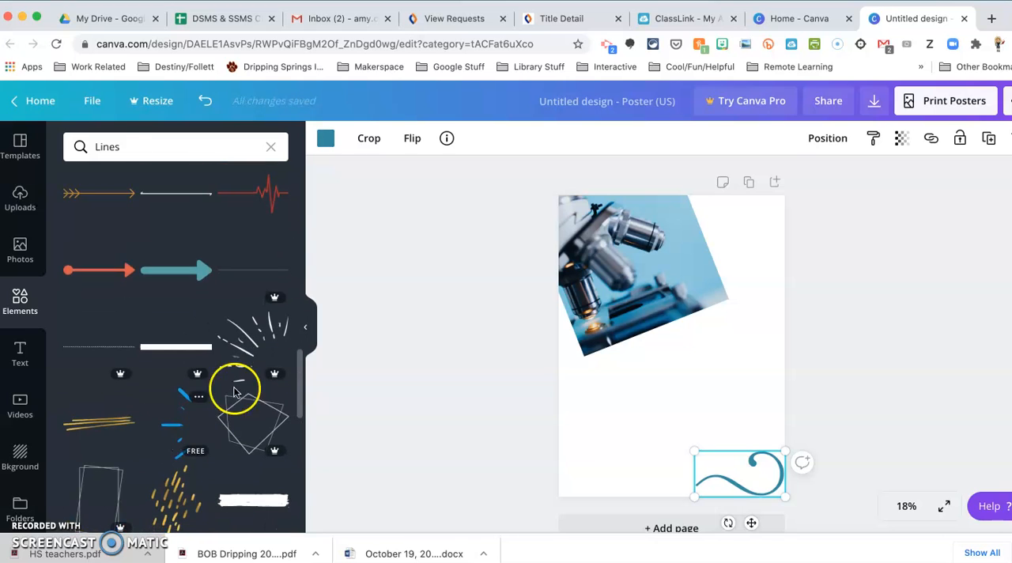
{"action": "scroll", "coordinate": [190, 436], "scroll_direction": "down", "scroll_amount": 4}
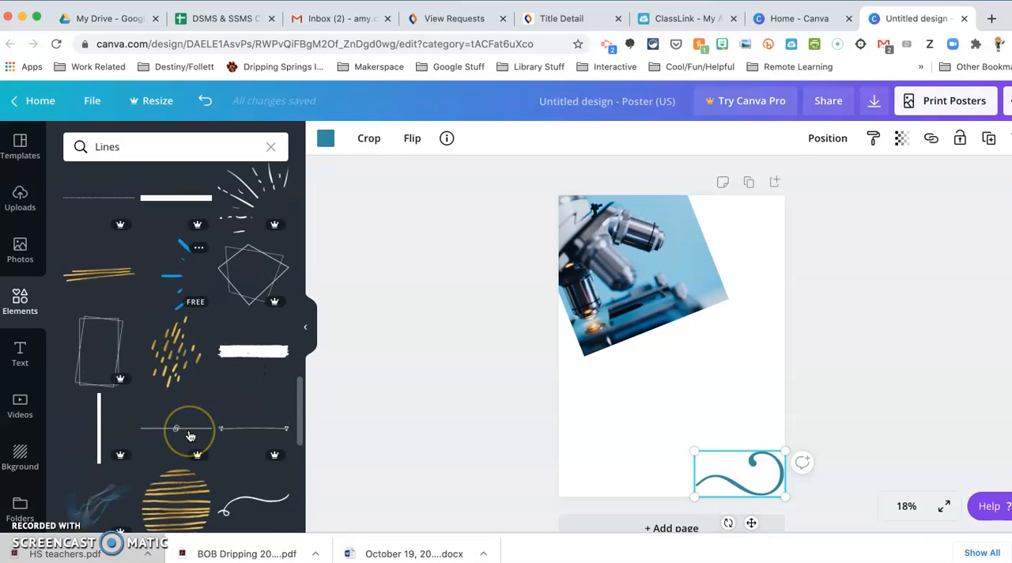
{"action": "scroll", "coordinate": [190, 436], "scroll_direction": "down", "scroll_amount": 10}
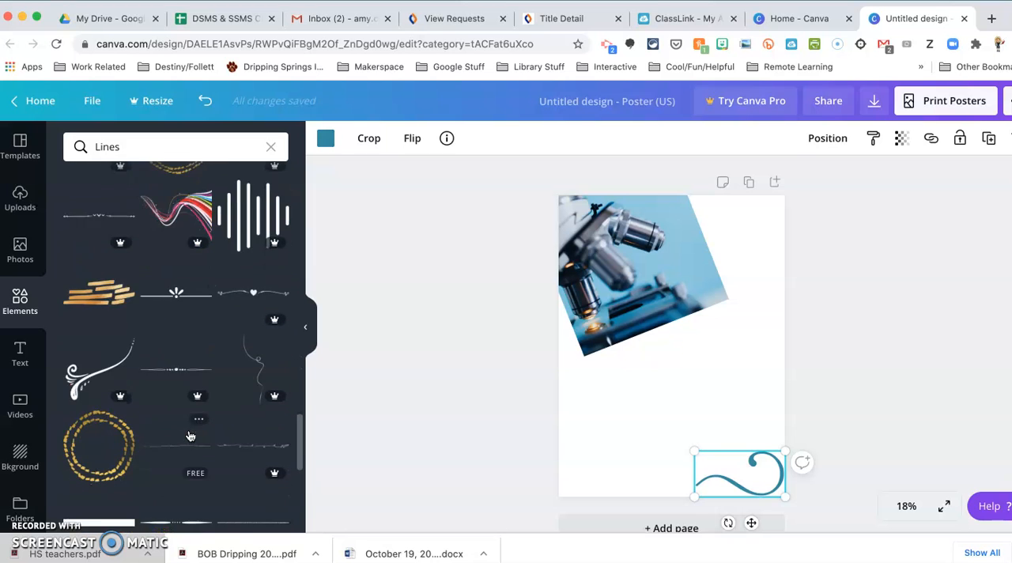
{"action": "scroll", "coordinate": [189, 431], "scroll_direction": "up", "scroll_amount": 5}
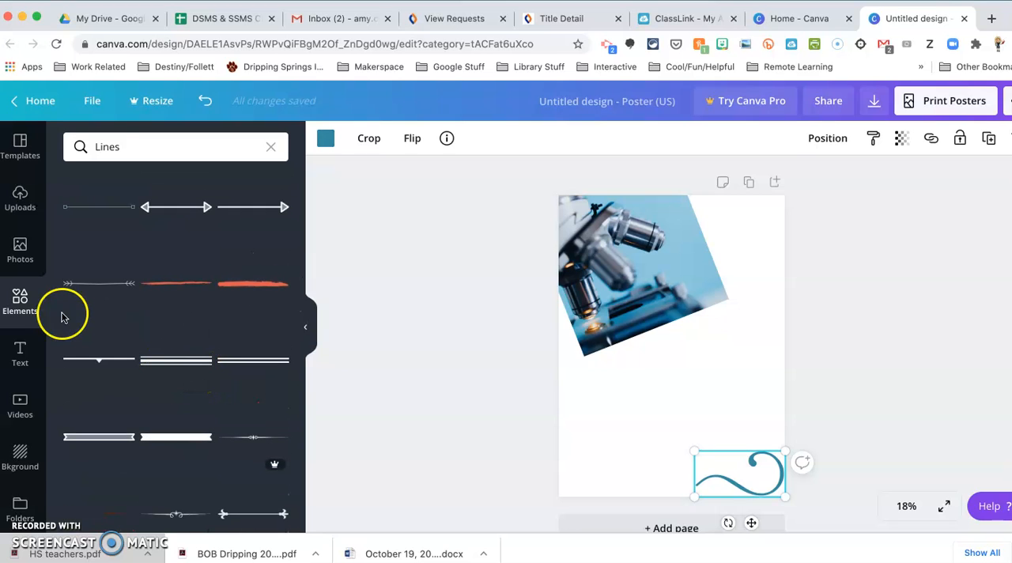
Step: Add the thick arch from the Shapes elements to the page's bottom-left corner and color it dark green
{"action": "left_click", "coordinate": [21, 303]}
{"action": "scroll", "coordinate": [253, 328], "scroll_direction": "down", "scroll_amount": 2}
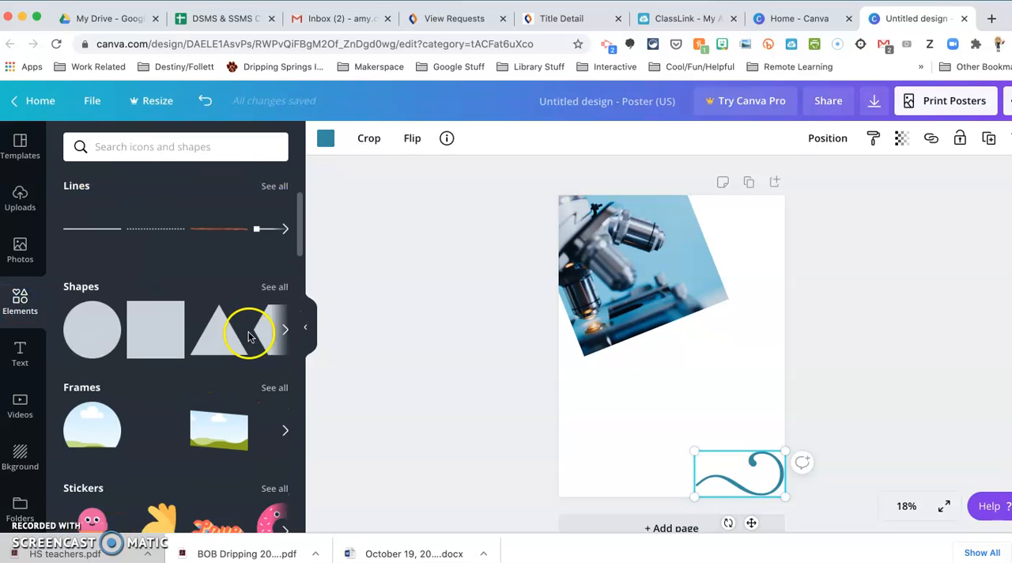
{"action": "left_click", "coordinate": [274, 268]}
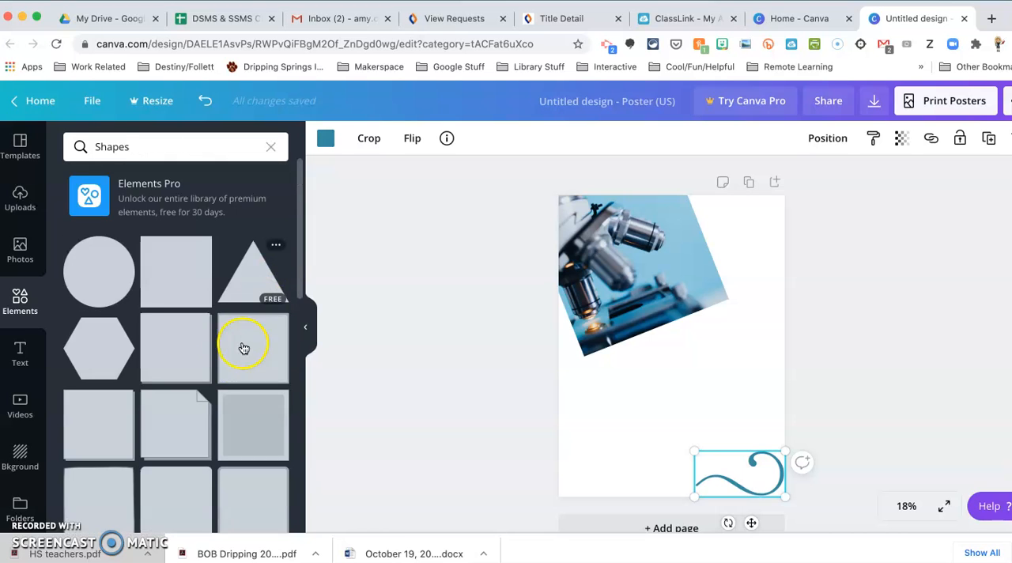
{"action": "scroll", "coordinate": [221, 367], "scroll_direction": "down", "scroll_amount": 5}
{"action": "scroll", "coordinate": [221, 371], "scroll_direction": "down", "scroll_amount": 10}
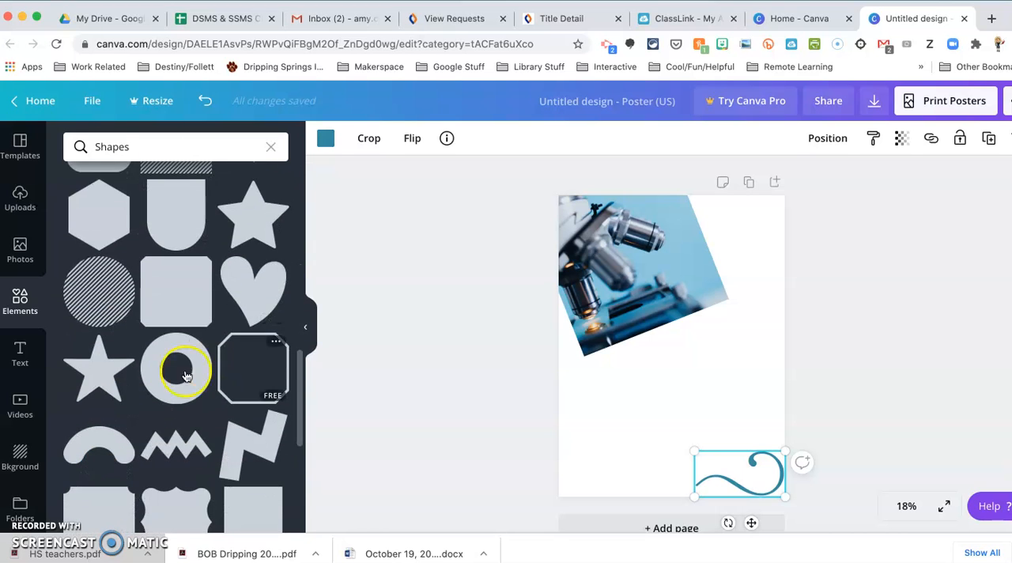
{"action": "left_click", "coordinate": [117, 445]}
{"action": "left_click_drag", "start_coordinate": [666, 348], "coordinate": [621, 456]}
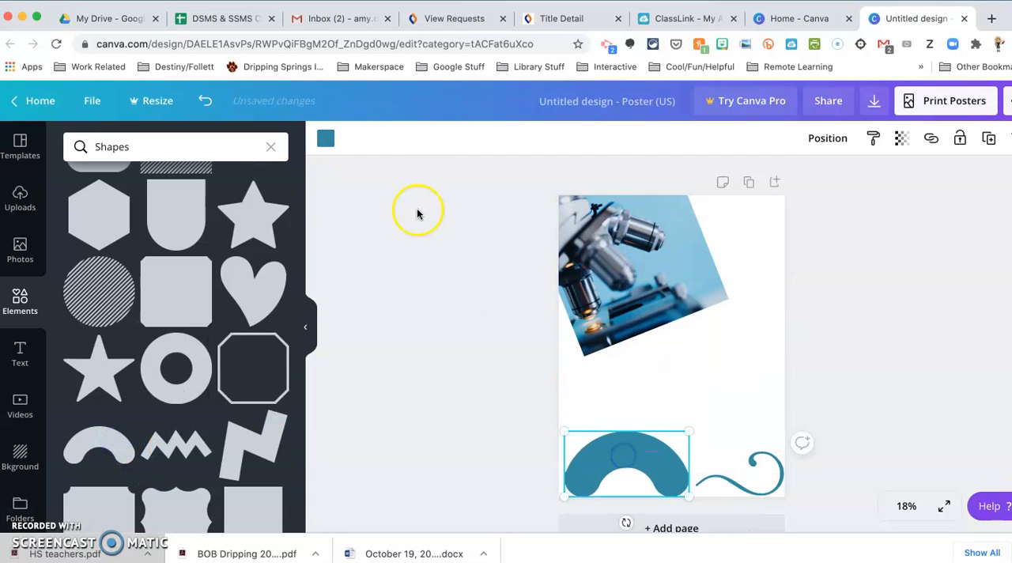
{"action": "left_click", "coordinate": [333, 147]}
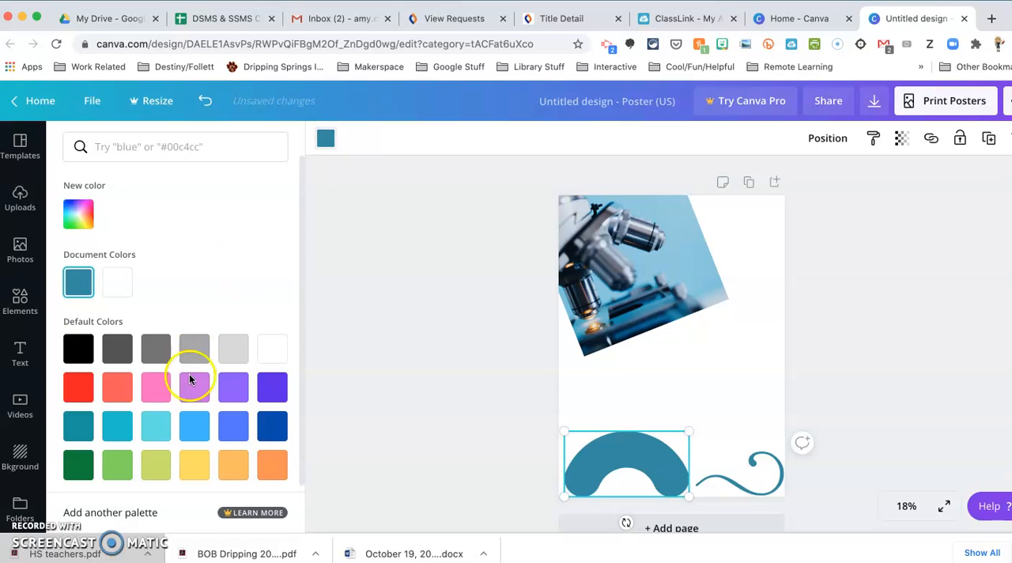
{"action": "left_click", "coordinate": [77, 466]}
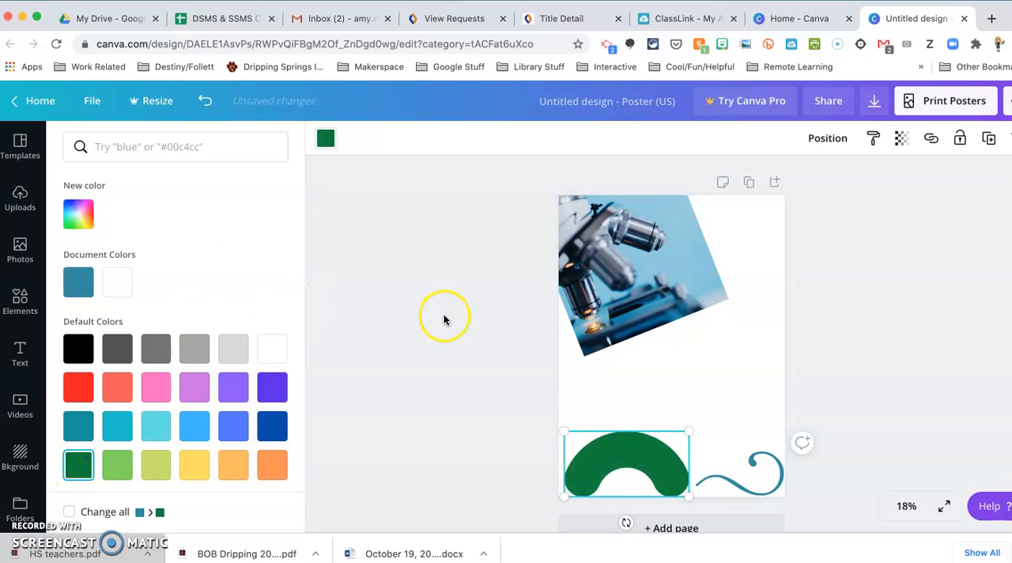
Step: Add the smartphone frame from the Frames elements to the poster, above the blue swirl
{"action": "left_click", "coordinate": [20, 303]}
{"action": "scroll", "coordinate": [181, 332], "scroll_direction": "up", "scroll_amount": 3}
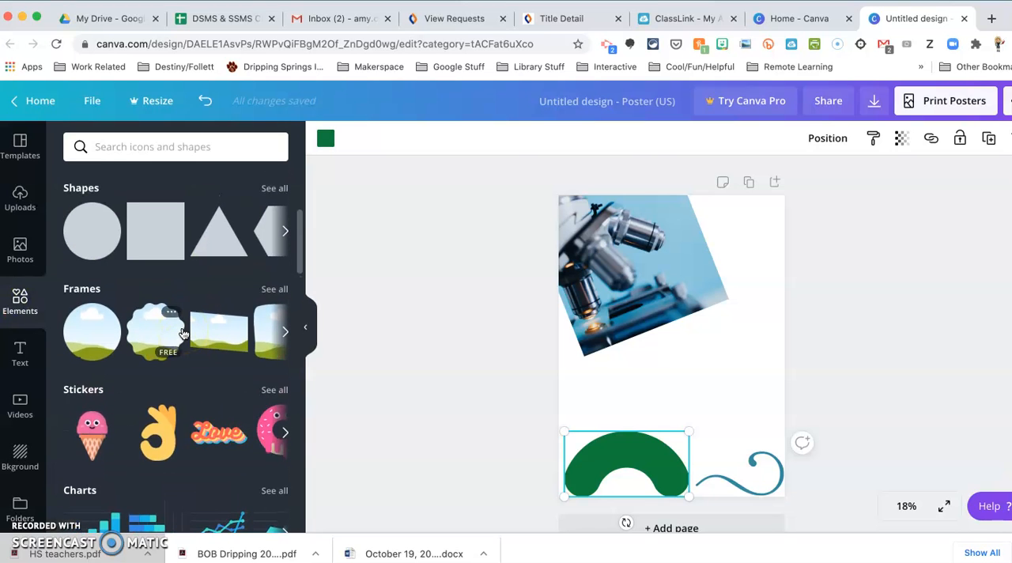
{"action": "left_click", "coordinate": [273, 289]}
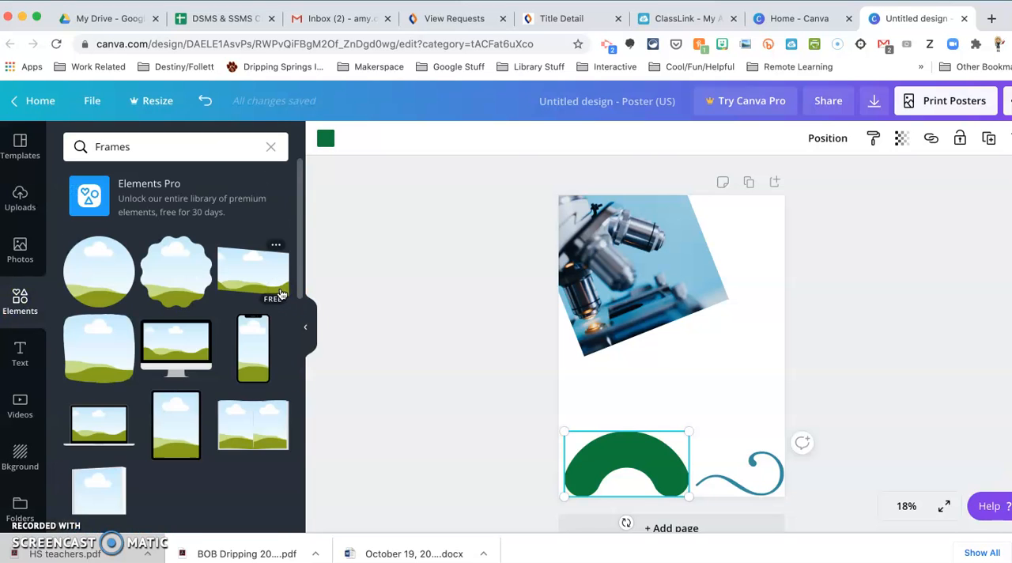
{"action": "scroll", "coordinate": [260, 342], "scroll_direction": "down", "scroll_amount": 3}
{"action": "scroll", "coordinate": [255, 317], "scroll_direction": "up", "scroll_amount": 2}
{"action": "left_click_drag", "start_coordinate": [254, 314], "coordinate": [755, 349]}
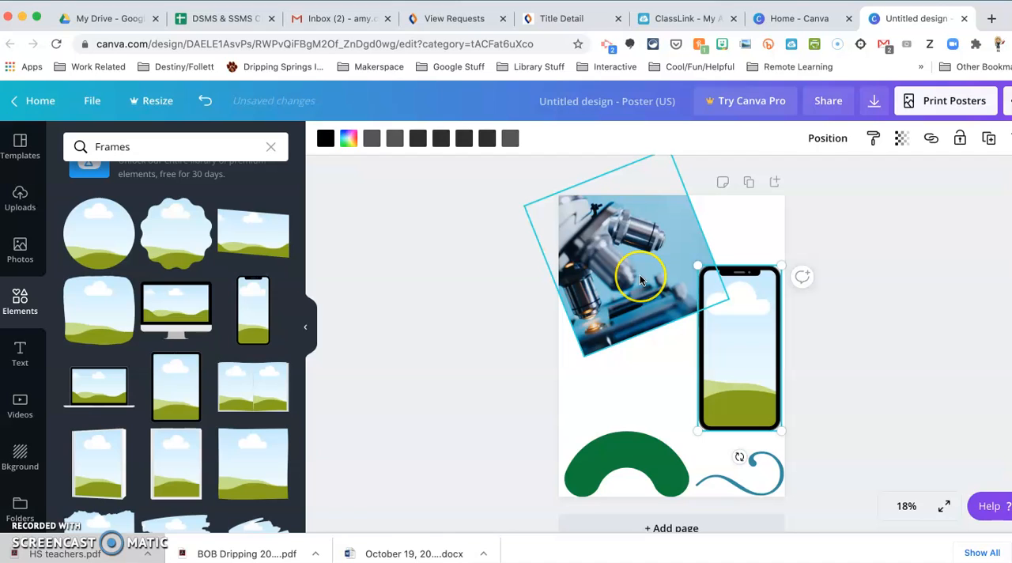
Step: Fill the smartphone frame with the microscope photo and move it to the page's upper-left corner
{"action": "left_click_drag", "start_coordinate": [641, 279], "coordinate": [737, 343]}
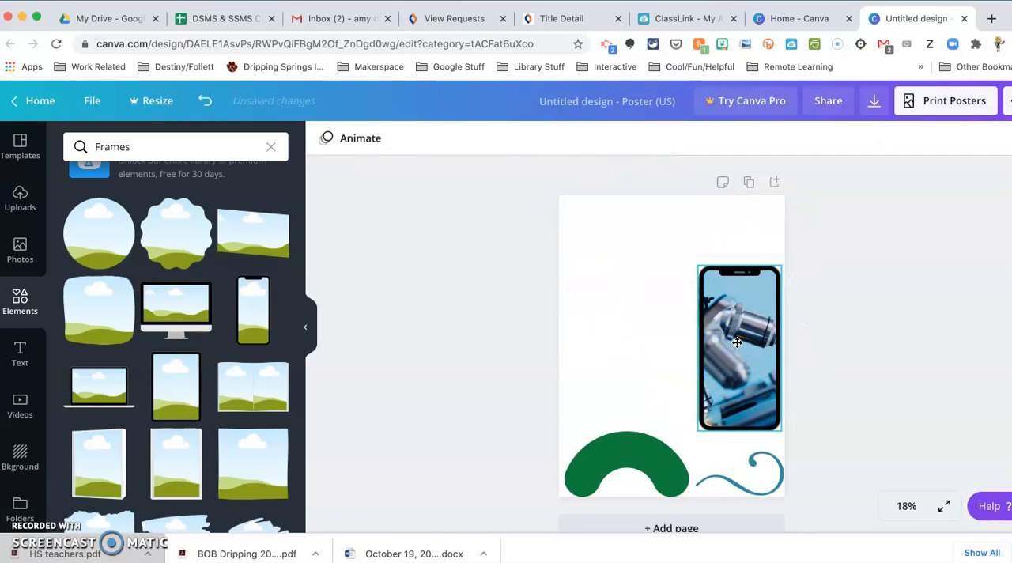
{"action": "left_click_drag", "start_coordinate": [737, 341], "coordinate": [605, 277]}
{"action": "left_click", "coordinate": [687, 297]}
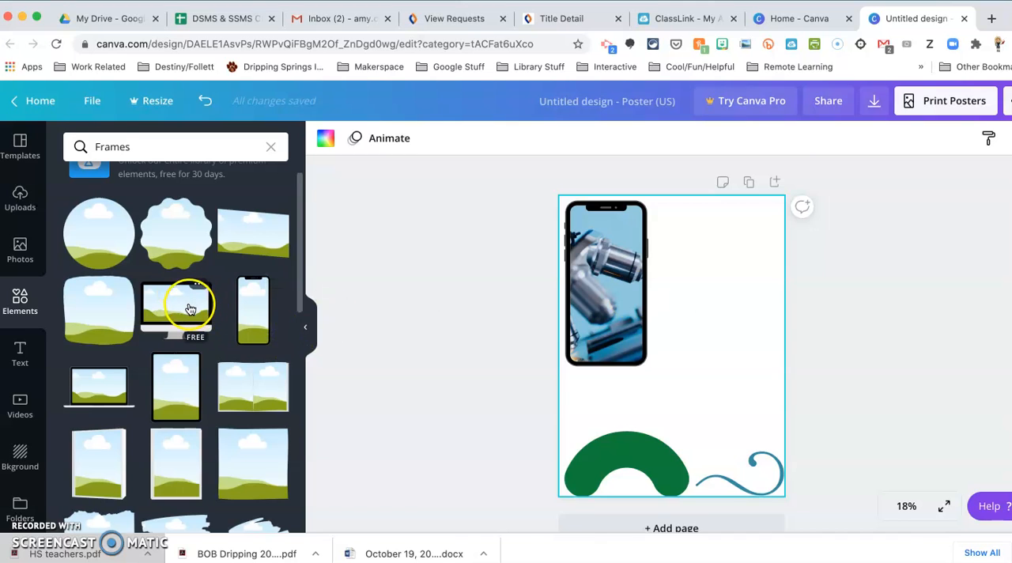
Step: Add the rectangular brush-stroke frame and place it in the page's upper-right corner, beside the smartphone
{"action": "scroll", "coordinate": [185, 347], "scroll_direction": "down", "scroll_amount": 3}
{"action": "scroll", "coordinate": [194, 352], "scroll_direction": "down", "scroll_amount": 3}
{"action": "scroll", "coordinate": [194, 352], "scroll_direction": "up", "scroll_amount": 2}
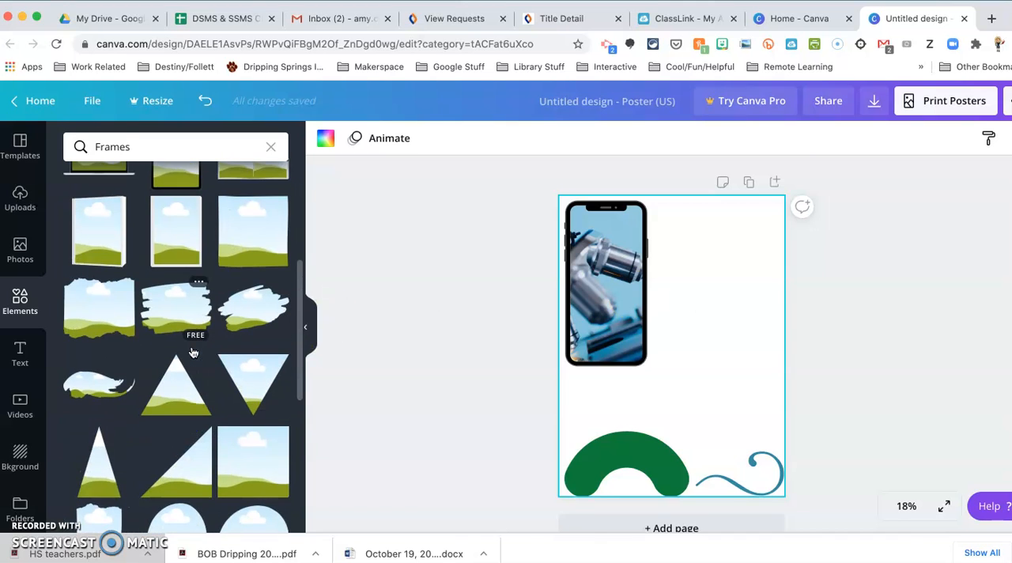
{"action": "left_click", "coordinate": [175, 307]}
{"action": "left_click_drag", "start_coordinate": [684, 322], "coordinate": [716, 240]}
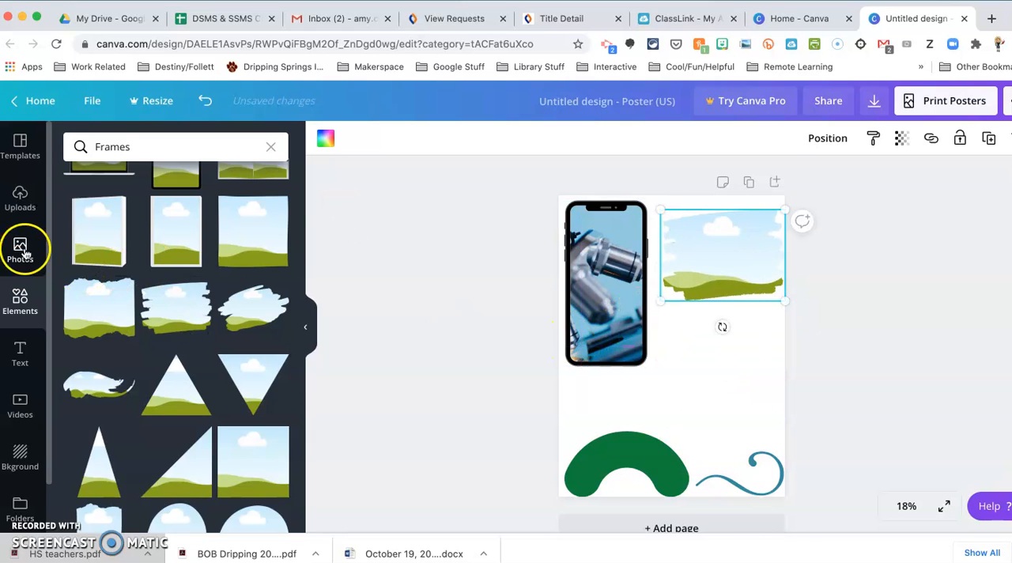
Step: Replace the "science" search in the stock photo library with a search for "cell"
{"action": "left_click", "coordinate": [21, 251]}
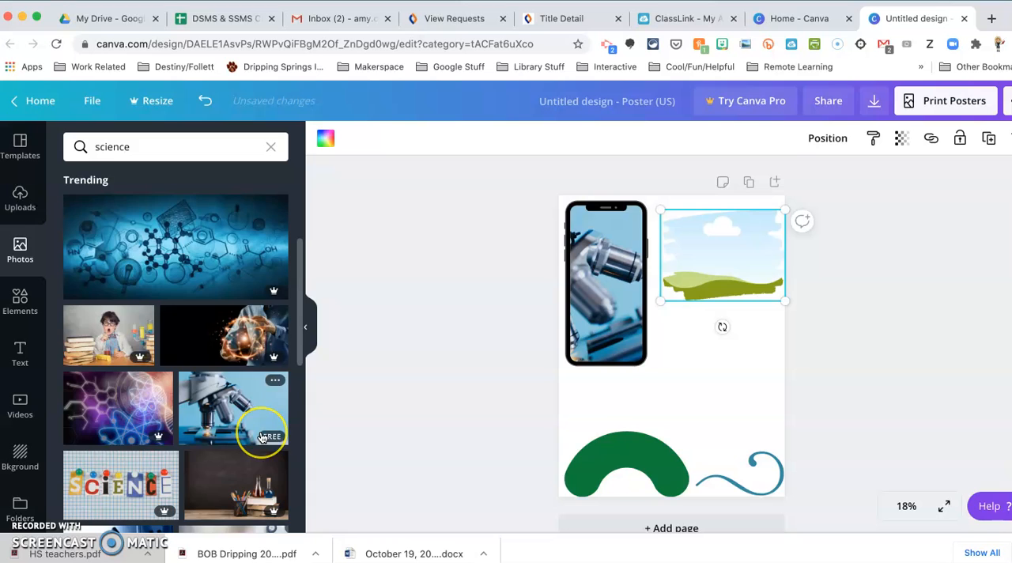
{"action": "scroll", "coordinate": [263, 437], "scroll_direction": "down", "scroll_amount": 6}
{"action": "scroll", "coordinate": [202, 421], "scroll_direction": "down", "scroll_amount": 5}
{"action": "left_click", "coordinate": [149, 155]}
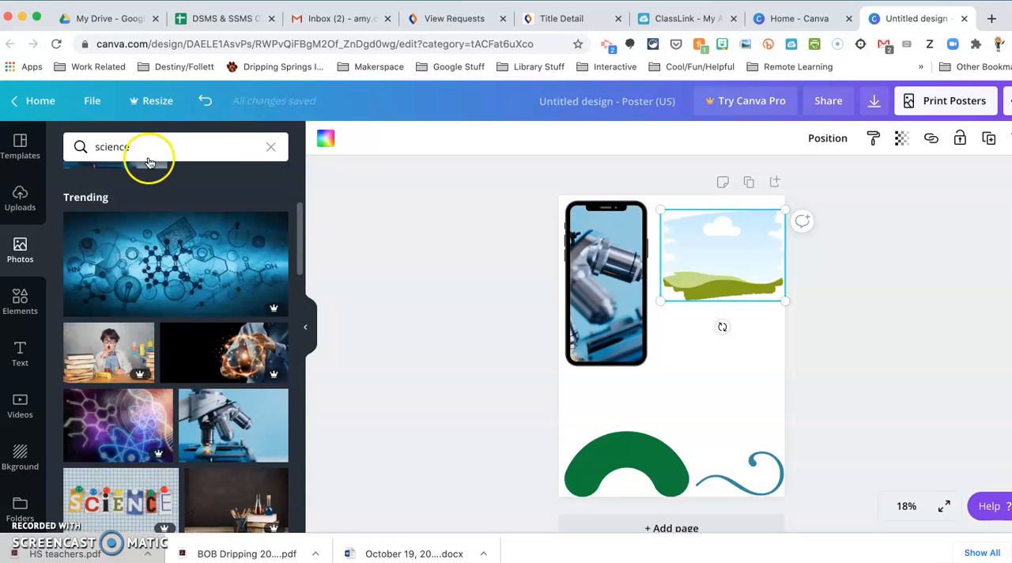
{"action": "left_click", "coordinate": [268, 148]}
{"action": "type", "text": "cell"}
{"action": "key", "text": "Return"}
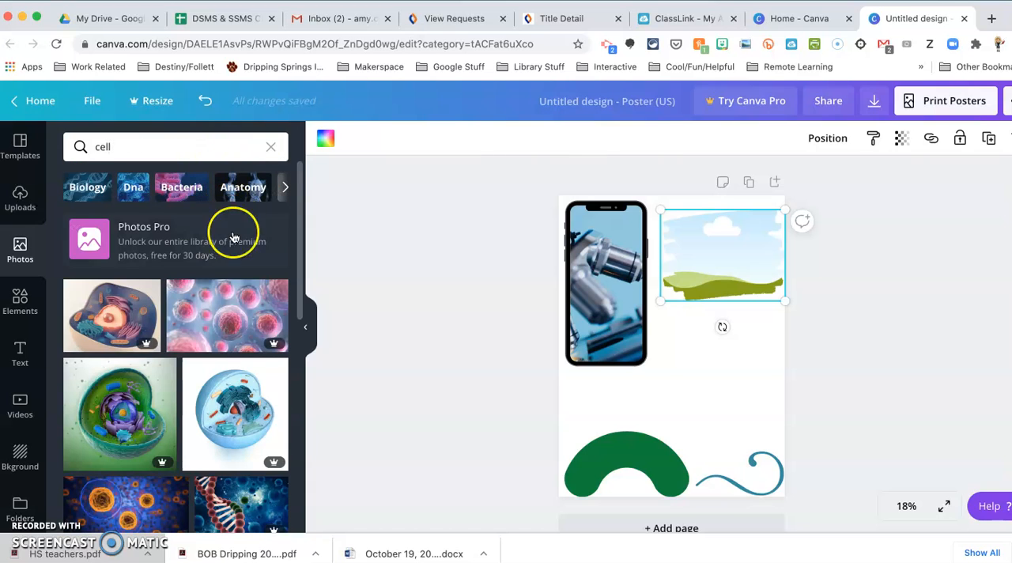
Step: Fill the brush-stroke frame with the free photo of orange cells on a blue background
{"action": "scroll", "coordinate": [220, 427], "scroll_direction": "down", "scroll_amount": 2}
{"action": "left_click", "coordinate": [142, 364]}
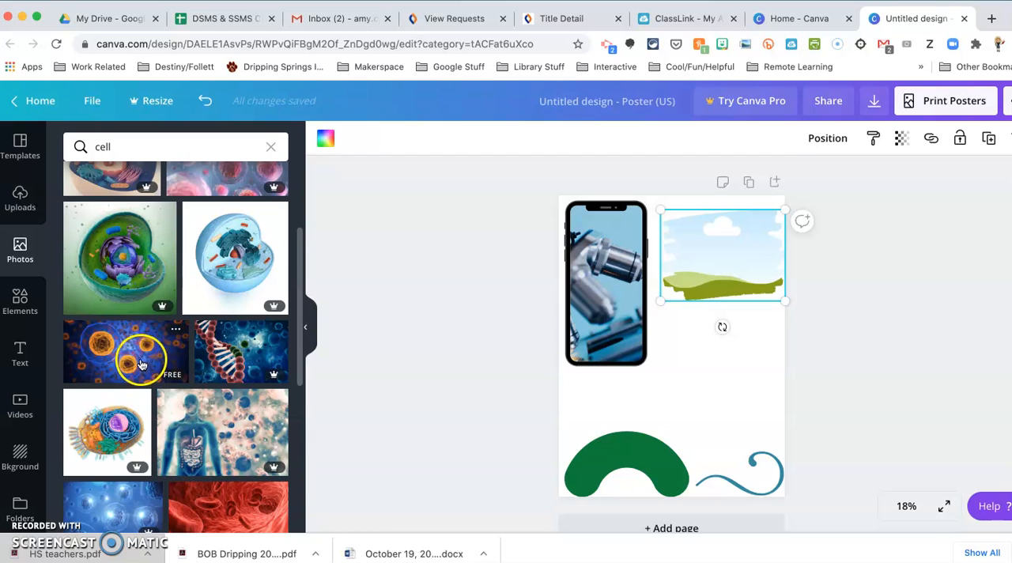
{"action": "left_click_drag", "start_coordinate": [283, 335], "coordinate": [724, 347]}
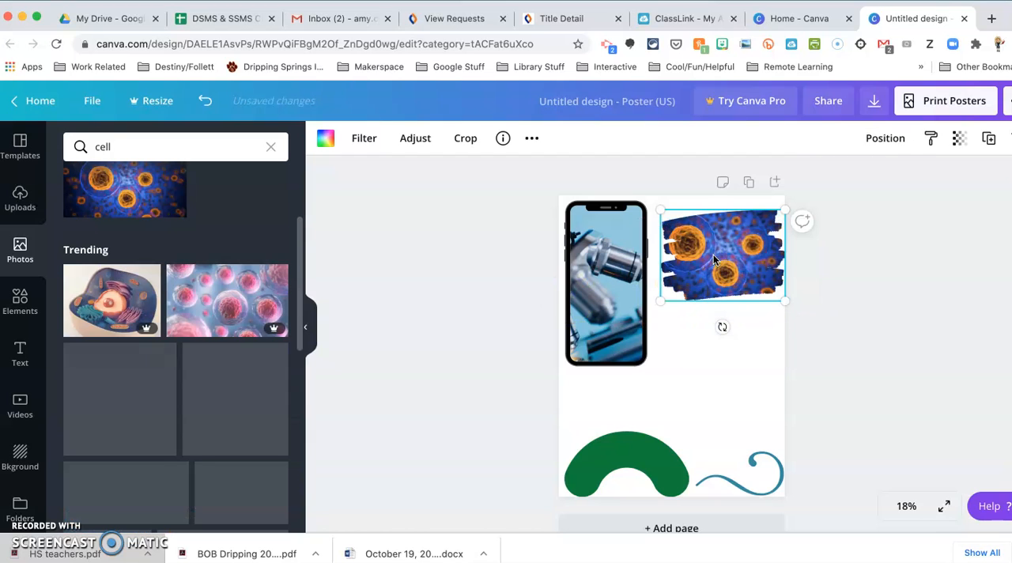
{"action": "left_click", "coordinate": [724, 346]}
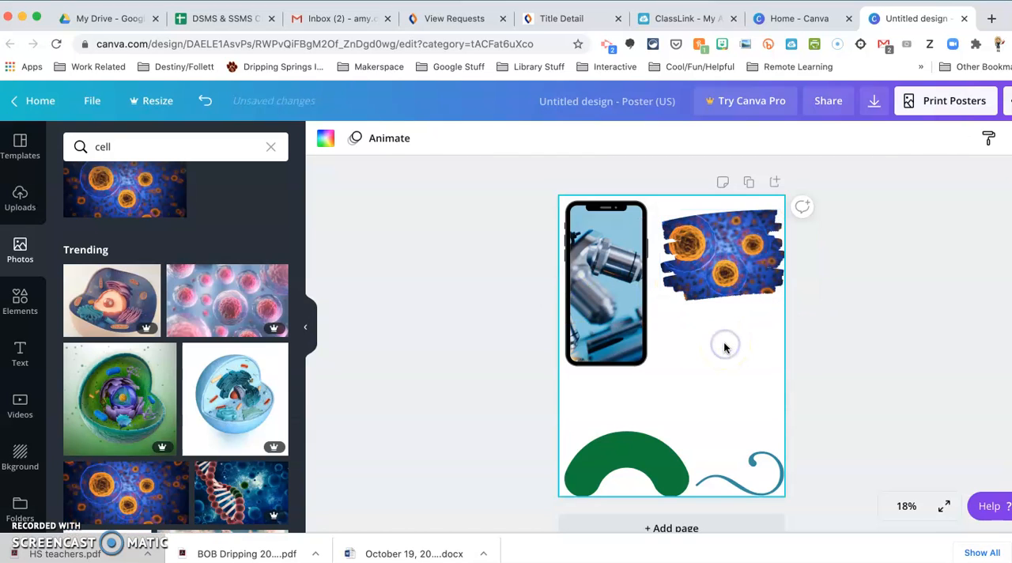
Step: Try the two-column grid with a wide first cell and narrow second cell from the Grids collection, and undo its placement
{"action": "left_click", "coordinate": [20, 301]}
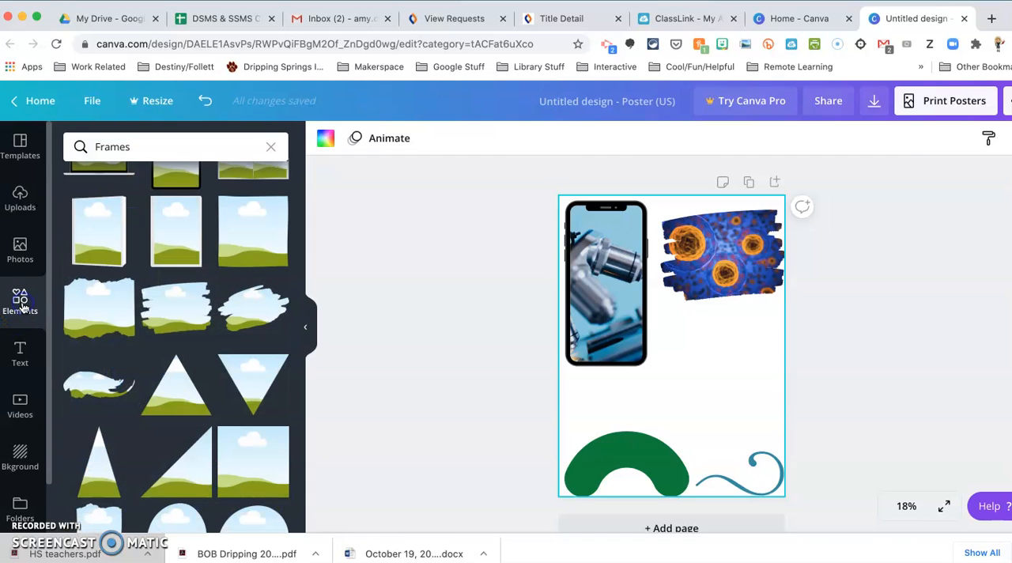
{"action": "scroll", "coordinate": [186, 356], "scroll_direction": "down", "scroll_amount": 3}
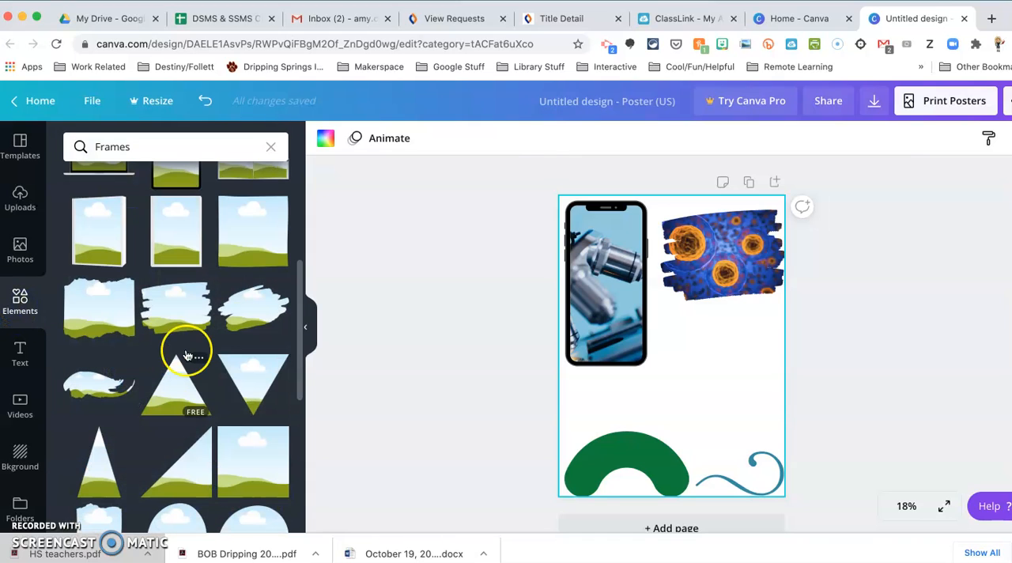
{"action": "left_click", "coordinate": [270, 148]}
{"action": "scroll", "coordinate": [248, 342], "scroll_direction": "down", "scroll_amount": 1}
{"action": "scroll", "coordinate": [248, 342], "scroll_direction": "up", "scroll_amount": 1}
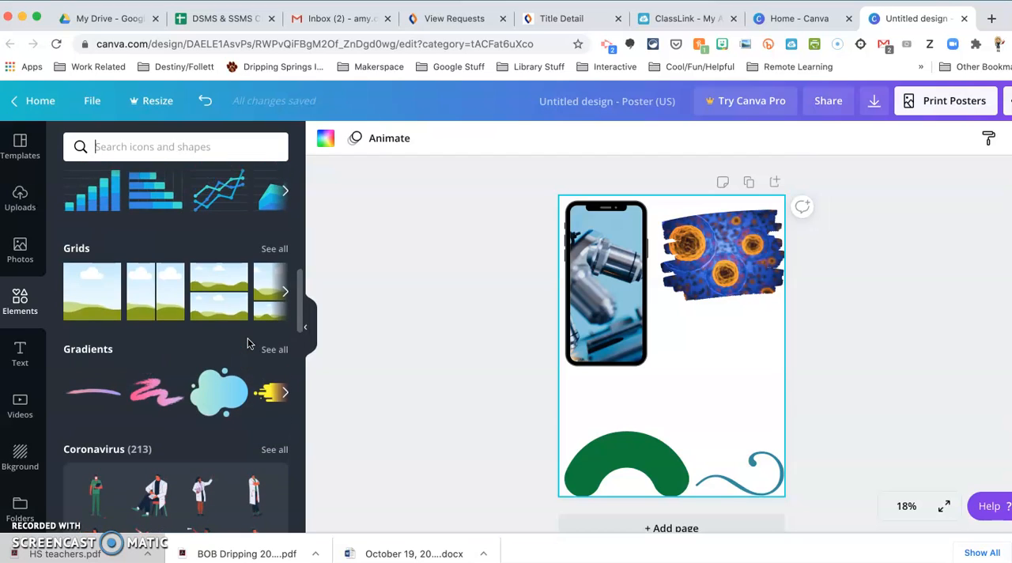
{"action": "left_click", "coordinate": [267, 252]}
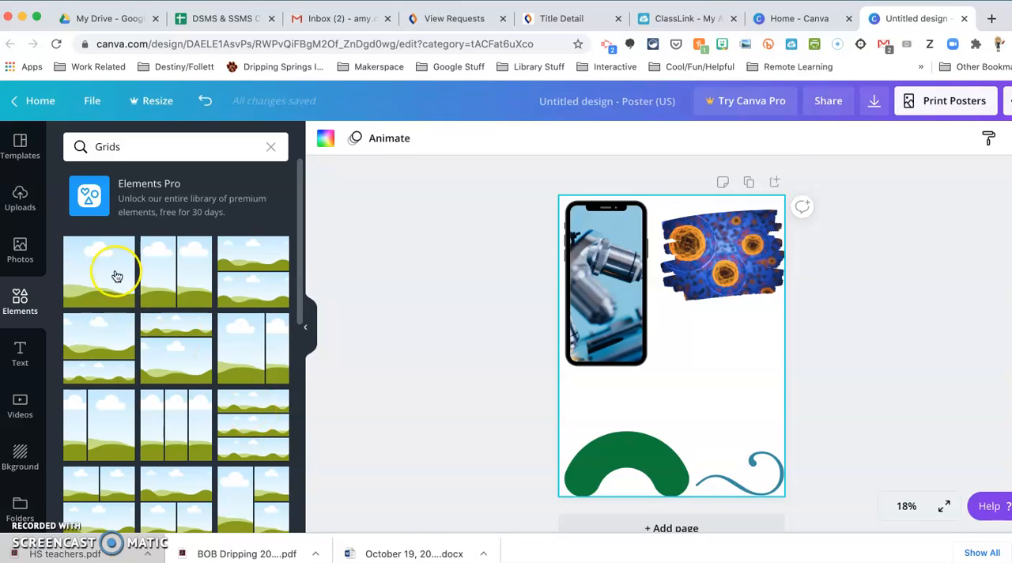
{"action": "left_click", "coordinate": [249, 362]}
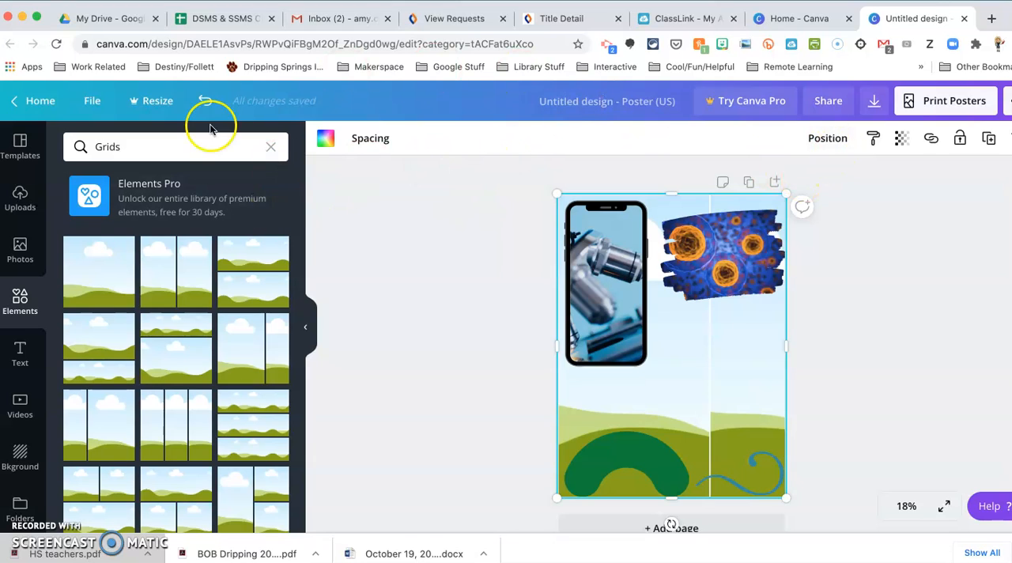
{"action": "left_click", "coordinate": [205, 101]}
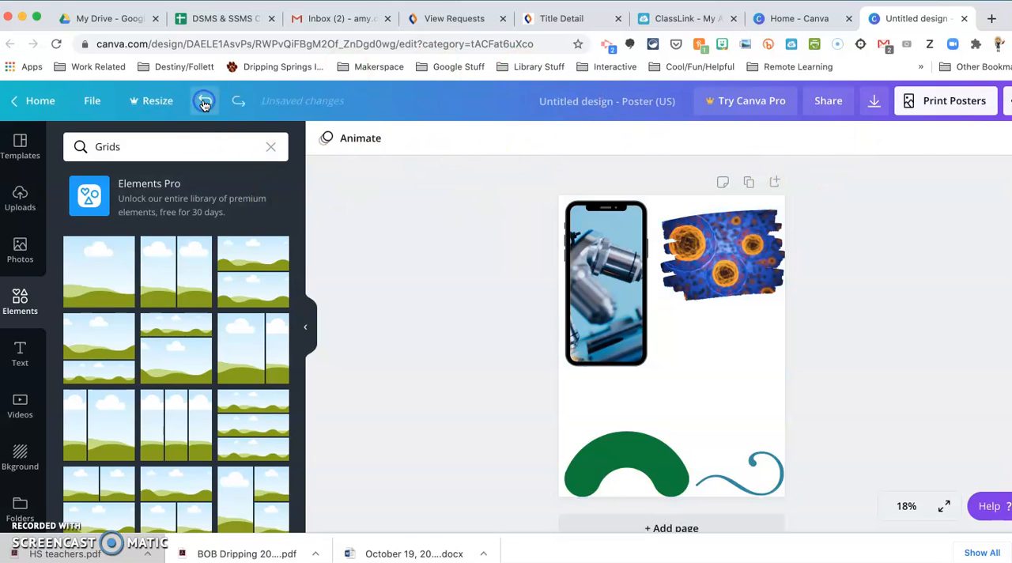
Step: Browse the elements library's illustration collections, from Coronavirus and Bold Foliage through to Handdrawn Animals
{"action": "left_click", "coordinate": [22, 302]}
{"action": "scroll", "coordinate": [227, 350], "scroll_direction": "up", "scroll_amount": 8}
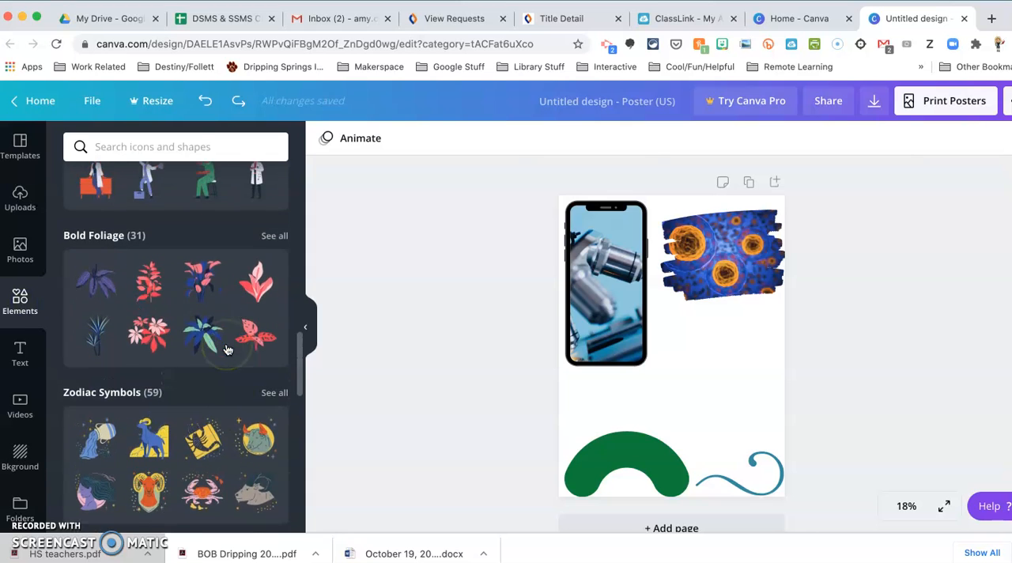
{"action": "scroll", "coordinate": [227, 350], "scroll_direction": "up", "scroll_amount": 2}
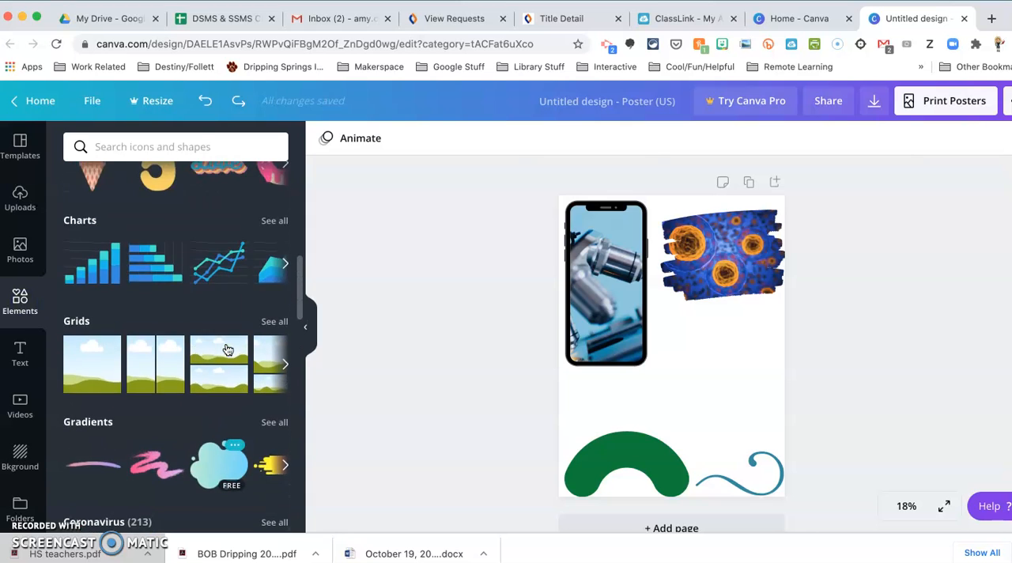
{"action": "scroll", "coordinate": [226, 350], "scroll_direction": "down", "scroll_amount": 3}
{"action": "scroll", "coordinate": [227, 350], "scroll_direction": "down", "scroll_amount": 2}
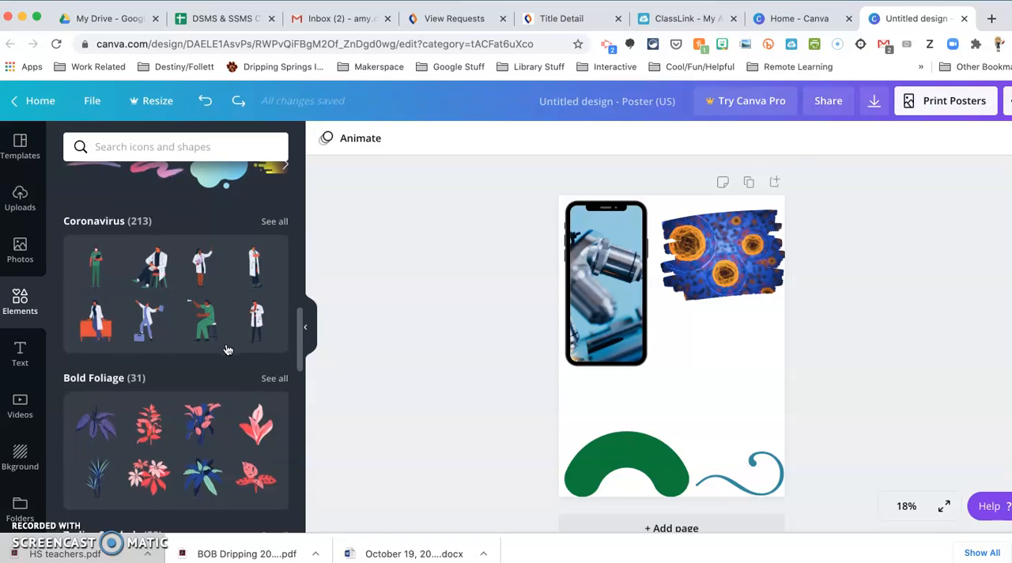
{"action": "scroll", "coordinate": [227, 349], "scroll_direction": "down", "scroll_amount": 5}
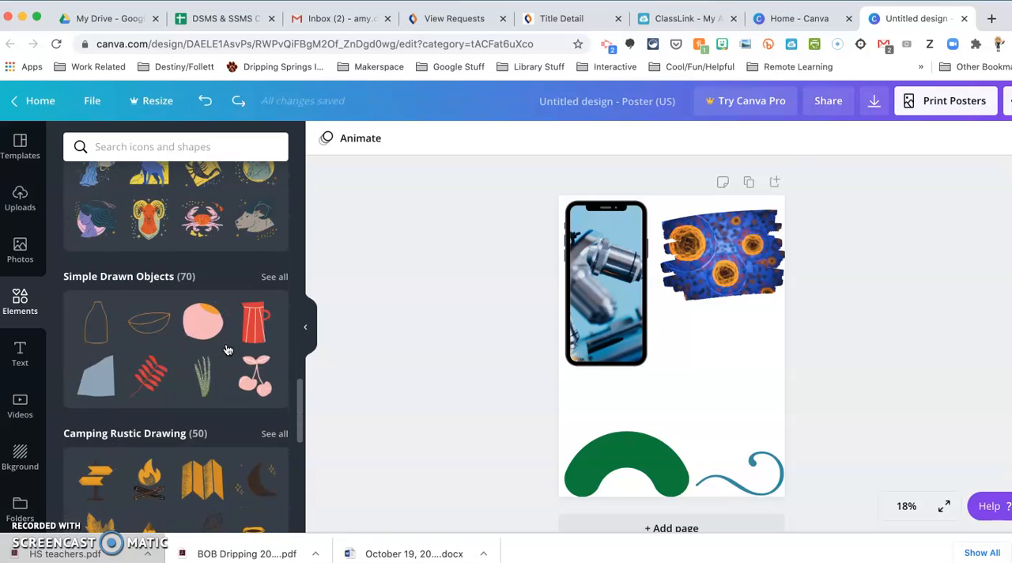
{"action": "scroll", "coordinate": [227, 350], "scroll_direction": "down", "scroll_amount": 2}
{"action": "scroll", "coordinate": [227, 350], "scroll_direction": "down", "scroll_amount": 4}
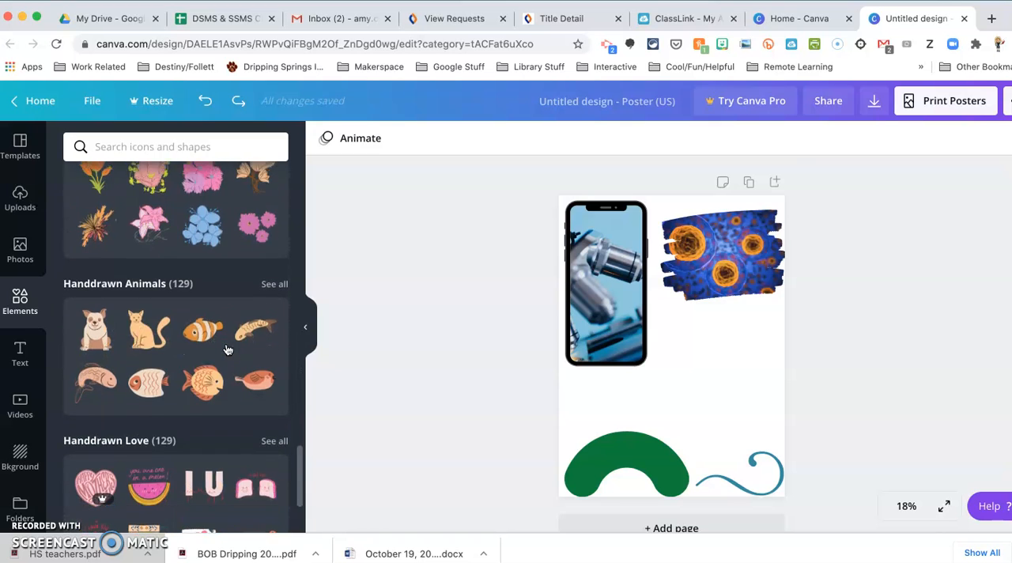
{"action": "scroll", "coordinate": [227, 350], "scroll_direction": "down", "scroll_amount": 2}
{"action": "scroll", "coordinate": [253, 285], "scroll_direction": "up", "scroll_amount": 1}
Step: Add the free smiling golden dog from the Handdrawn Animals collection and place it above the blue swirl
{"action": "left_click", "coordinate": [267, 228]}
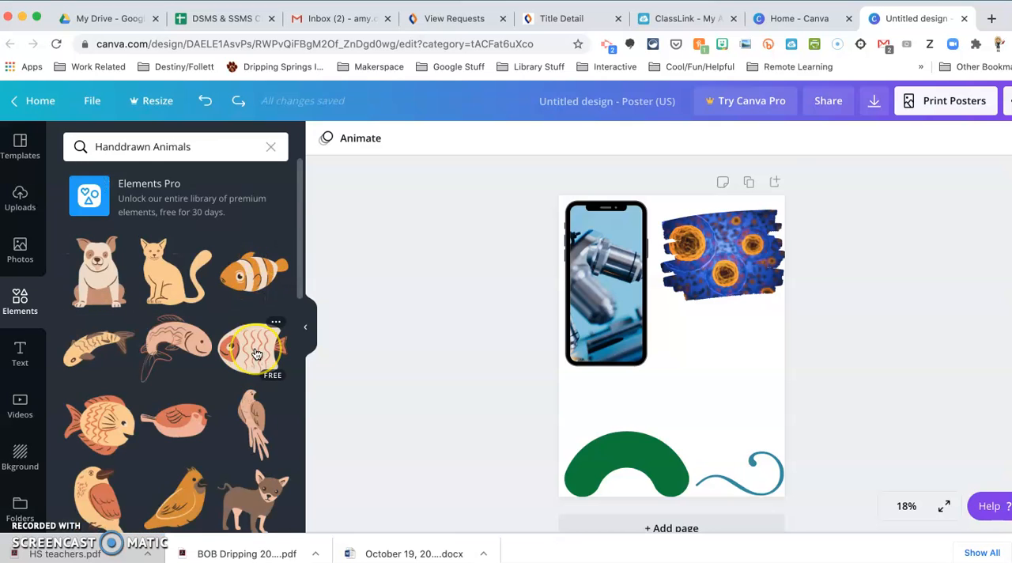
{"action": "scroll", "coordinate": [257, 354], "scroll_direction": "down", "scroll_amount": 2}
{"action": "scroll", "coordinate": [255, 358], "scroll_direction": "down", "scroll_amount": 2}
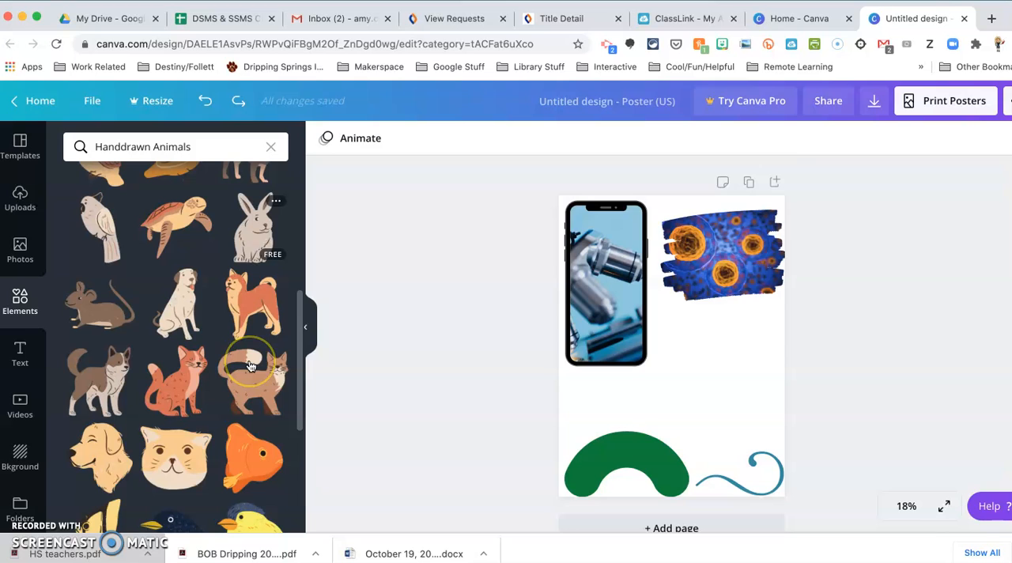
{"action": "scroll", "coordinate": [250, 365], "scroll_direction": "down", "scroll_amount": 3}
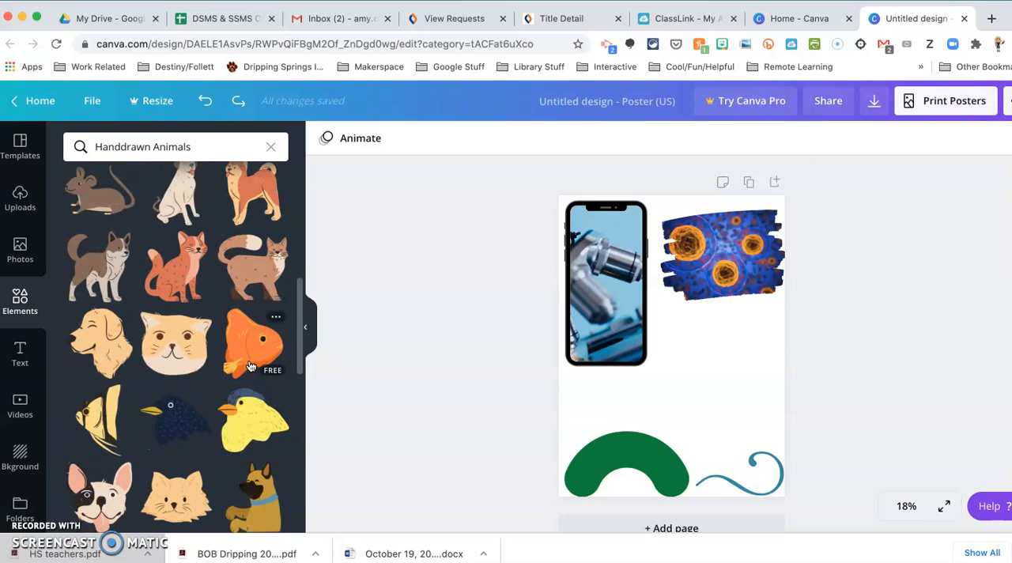
{"action": "scroll", "coordinate": [250, 366], "scroll_direction": "down", "scroll_amount": 1}
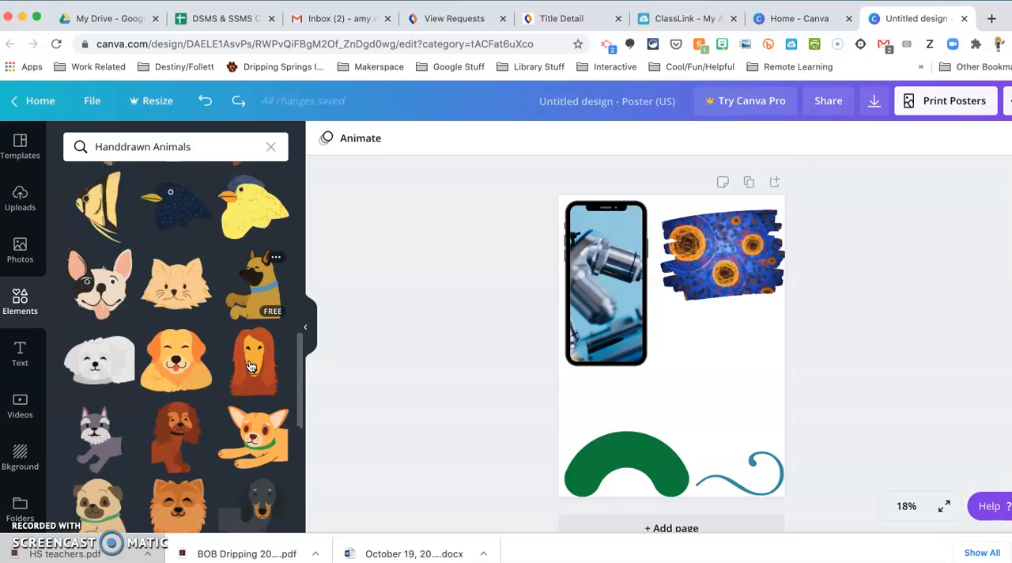
{"action": "left_click", "coordinate": [175, 348]}
{"action": "left_click_drag", "start_coordinate": [688, 347], "coordinate": [737, 385]}
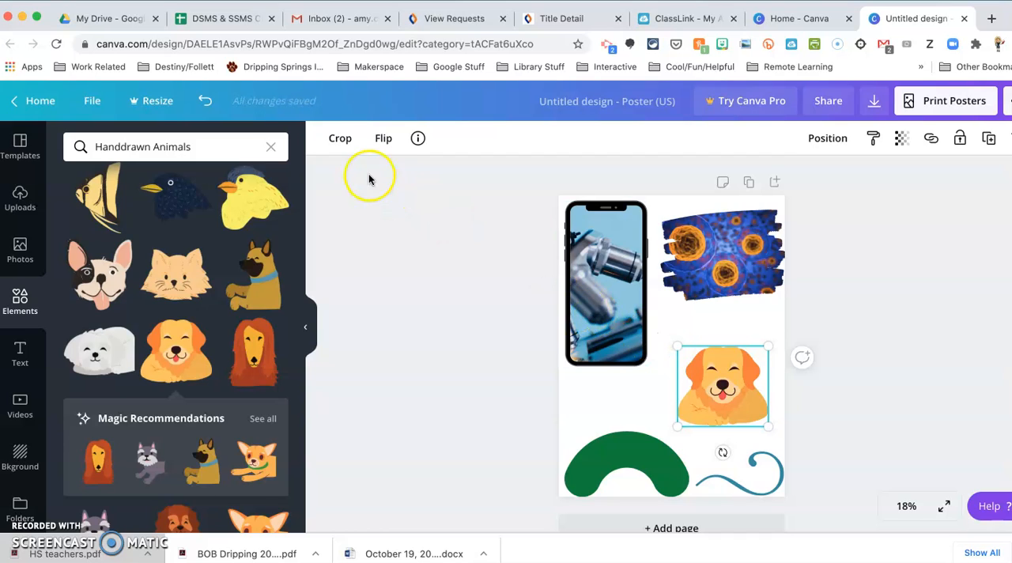
{"action": "left_click", "coordinate": [735, 364]}
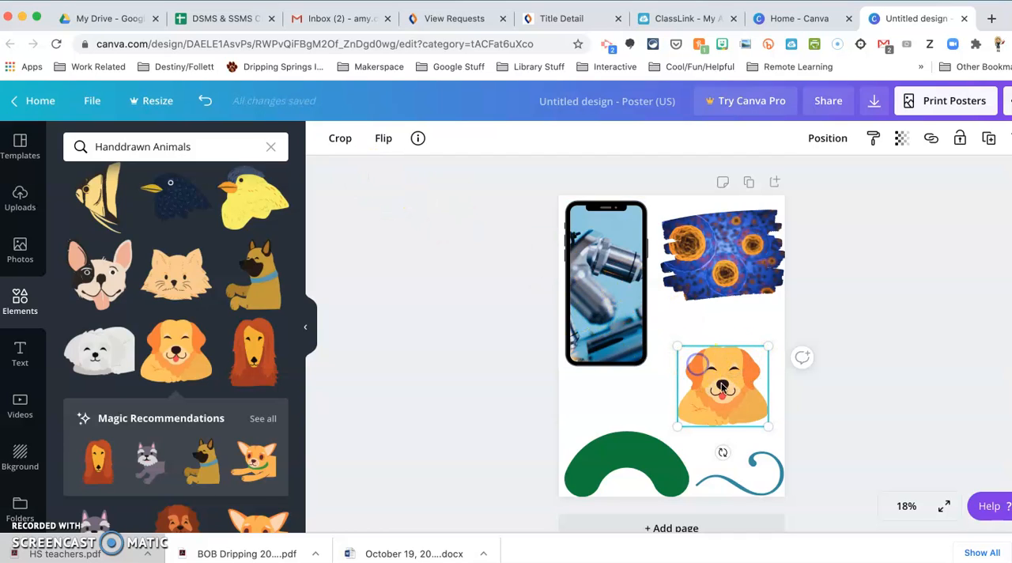
{"action": "left_click", "coordinate": [727, 392]}
{"action": "left_click", "coordinate": [728, 334]}
{"action": "left_click", "coordinate": [723, 389]}
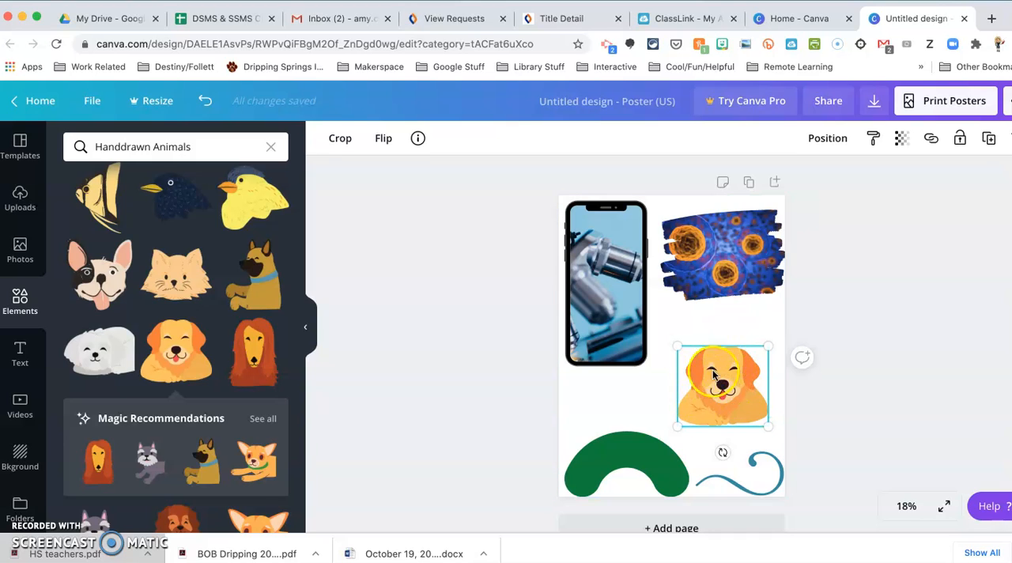
Step: Add the small brown standing dog from Handdrawn Animals and place it below the smartphone, above the green arch
{"action": "scroll", "coordinate": [221, 343], "scroll_direction": "up", "scroll_amount": 3}
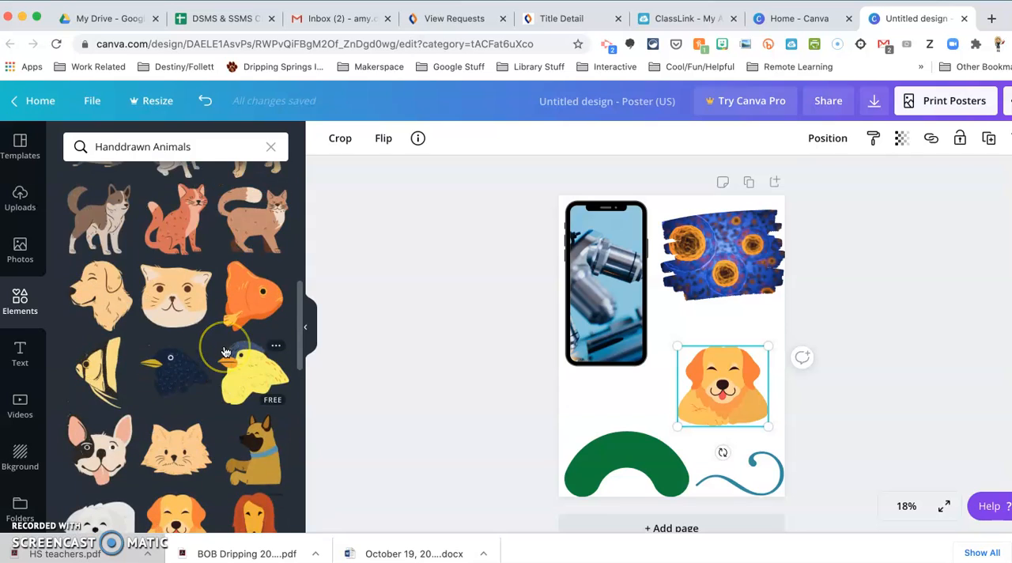
{"action": "scroll", "coordinate": [226, 352], "scroll_direction": "up", "scroll_amount": 6}
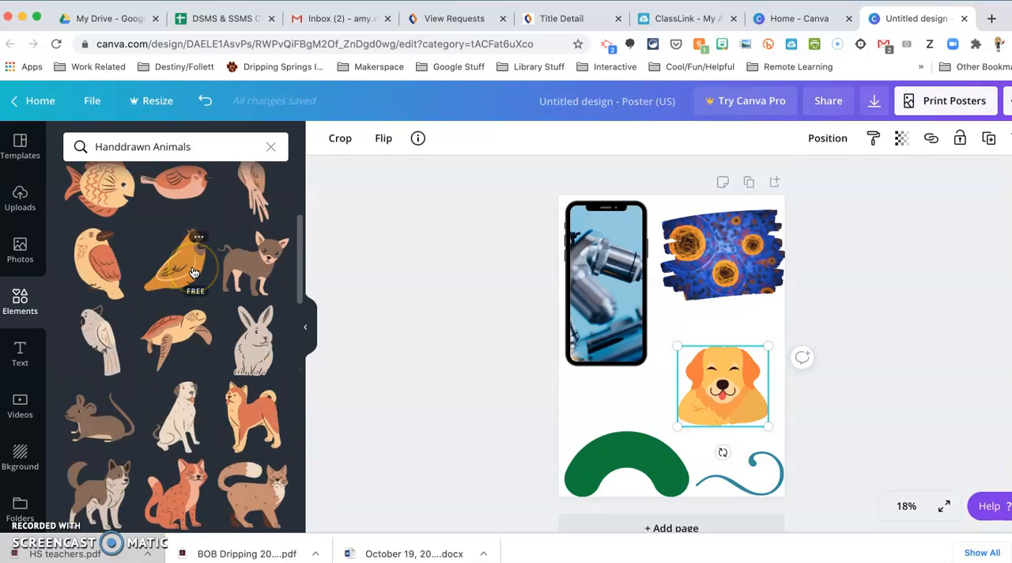
{"action": "left_click", "coordinate": [237, 289]}
{"action": "left_click", "coordinate": [574, 396]}
{"action": "left_click", "coordinate": [671, 356]}
{"action": "left_click_drag", "start_coordinate": [669, 353], "coordinate": [606, 410]}
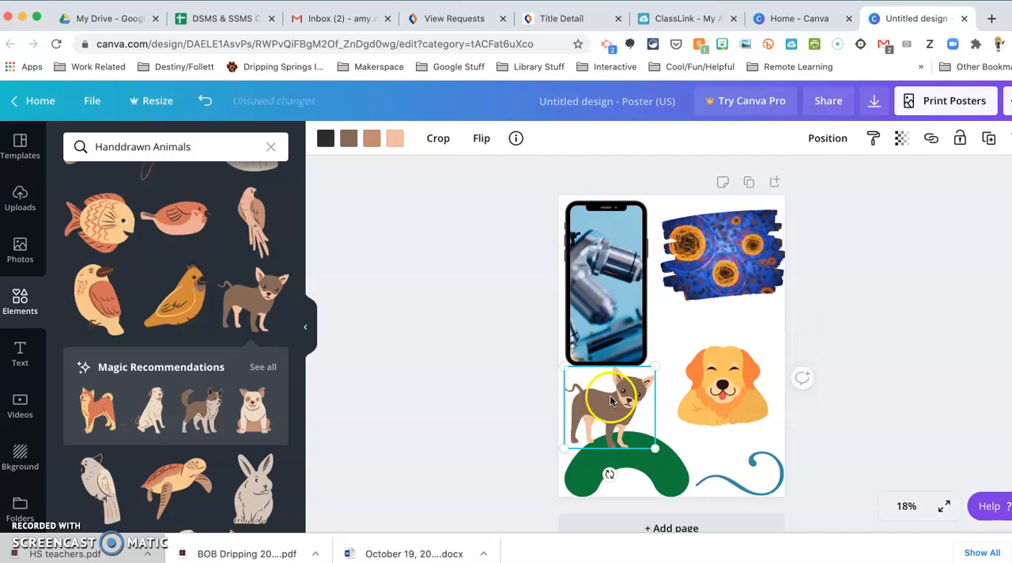
Step: Recolor the small standing dog, changing its brown body to black and its light peach parts to white
{"action": "left_click", "coordinate": [349, 144]}
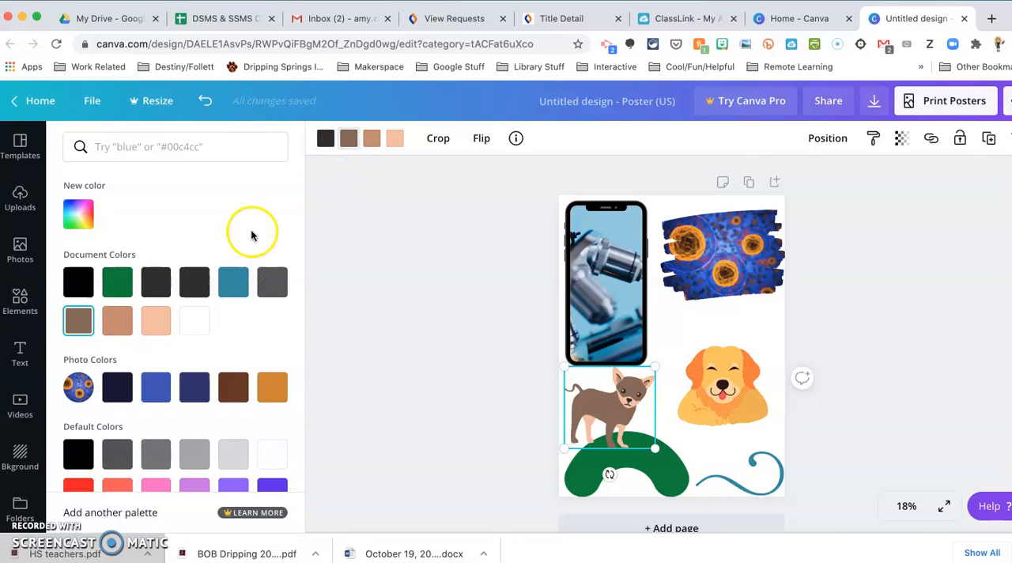
{"action": "left_click", "coordinate": [79, 287]}
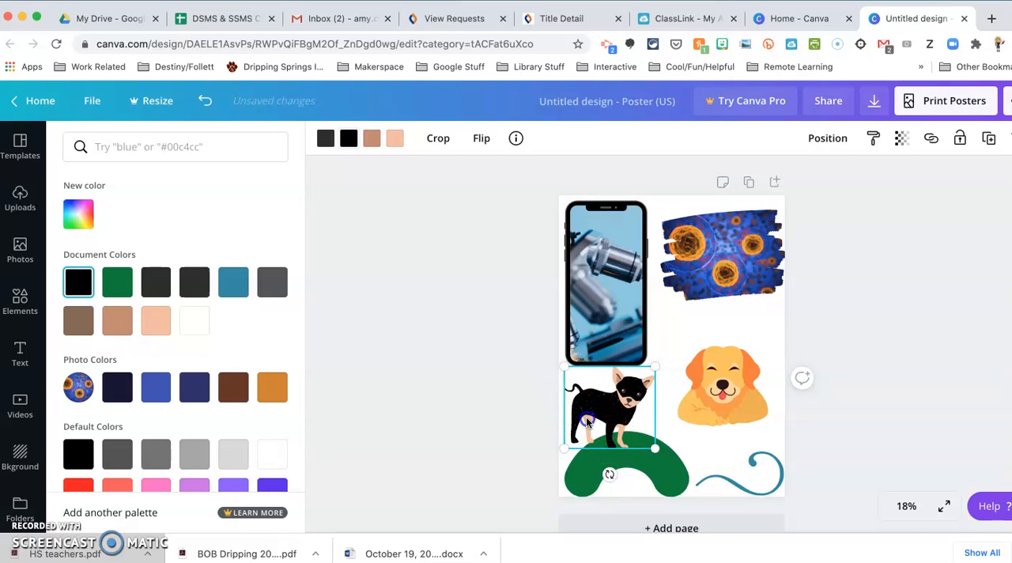
{"action": "left_click", "coordinate": [395, 139]}
{"action": "left_click", "coordinate": [194, 322]}
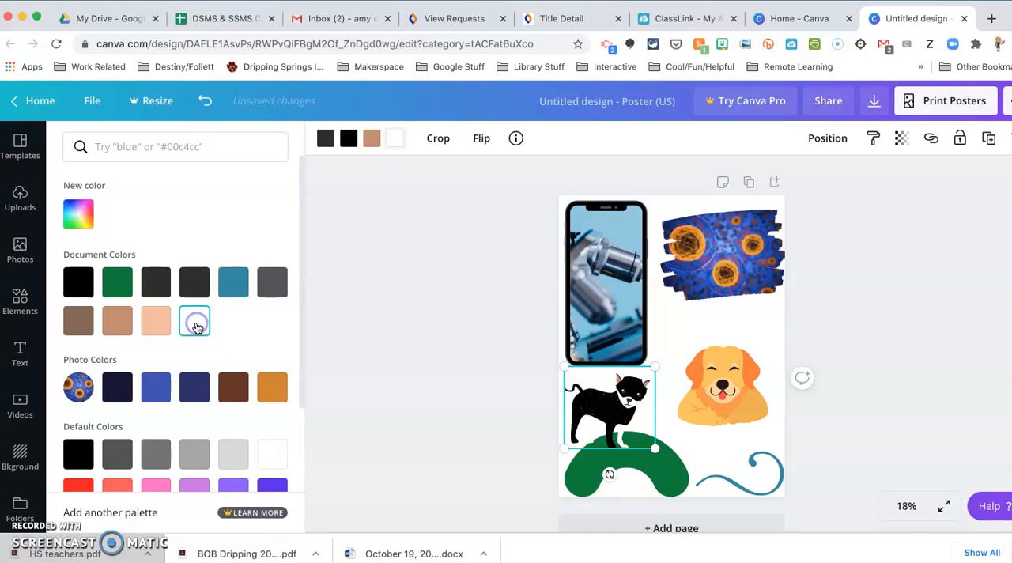
{"action": "left_click", "coordinate": [425, 330]}
Step: Return to the full elements library and look through further illustration collections, such as Pastel Ladies, Duo Color Avatar and Monoline Elements
{"action": "left_click", "coordinate": [8, 309]}
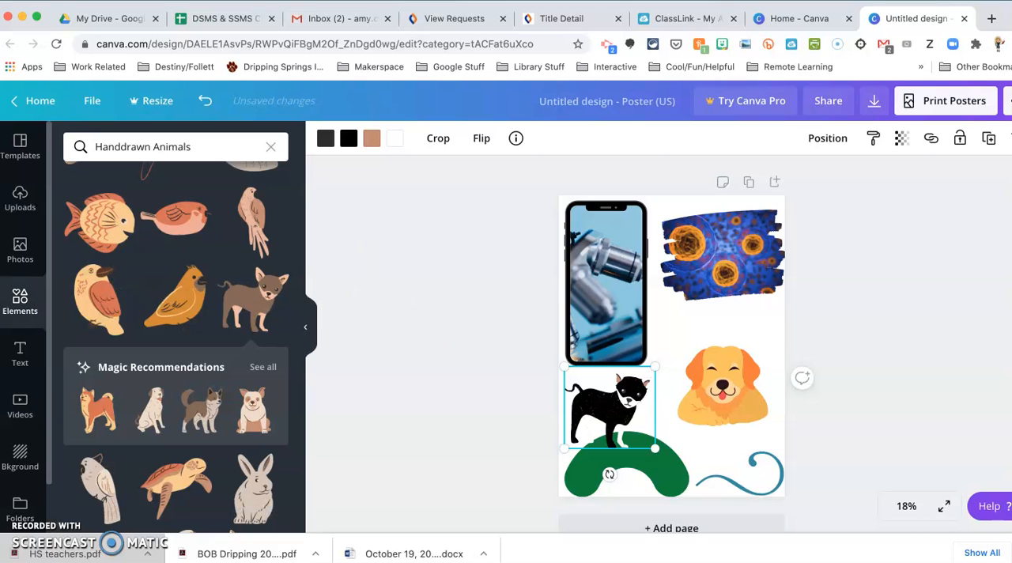
{"action": "left_click", "coordinate": [14, 299]}
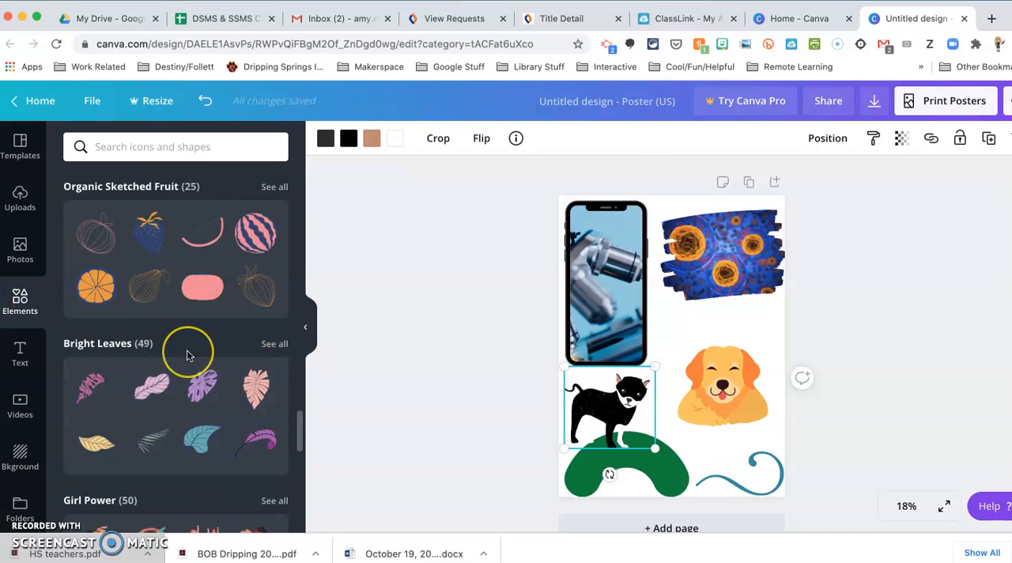
{"action": "scroll", "coordinate": [185, 350], "scroll_direction": "down", "scroll_amount": 5}
{"action": "scroll", "coordinate": [187, 350], "scroll_direction": "down", "scroll_amount": 10}
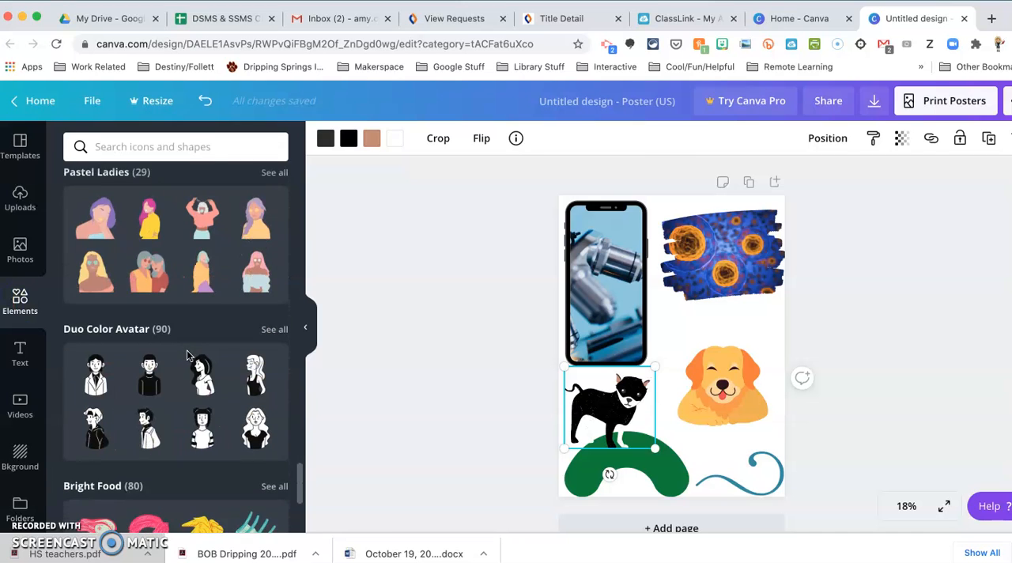
{"action": "scroll", "coordinate": [186, 349], "scroll_direction": "down", "scroll_amount": 4}
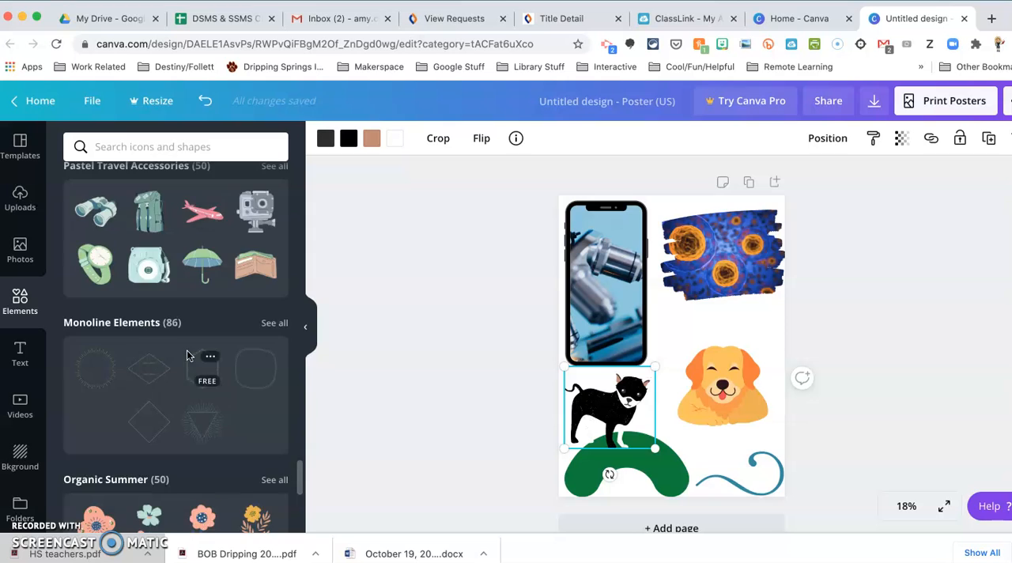
{"action": "scroll", "coordinate": [187, 350], "scroll_direction": "up", "scroll_amount": 10}
{"action": "scroll", "coordinate": [186, 350], "scroll_direction": "down", "scroll_amount": 5}
{"action": "scroll", "coordinate": [185, 355], "scroll_direction": "up", "scroll_amount": 1}
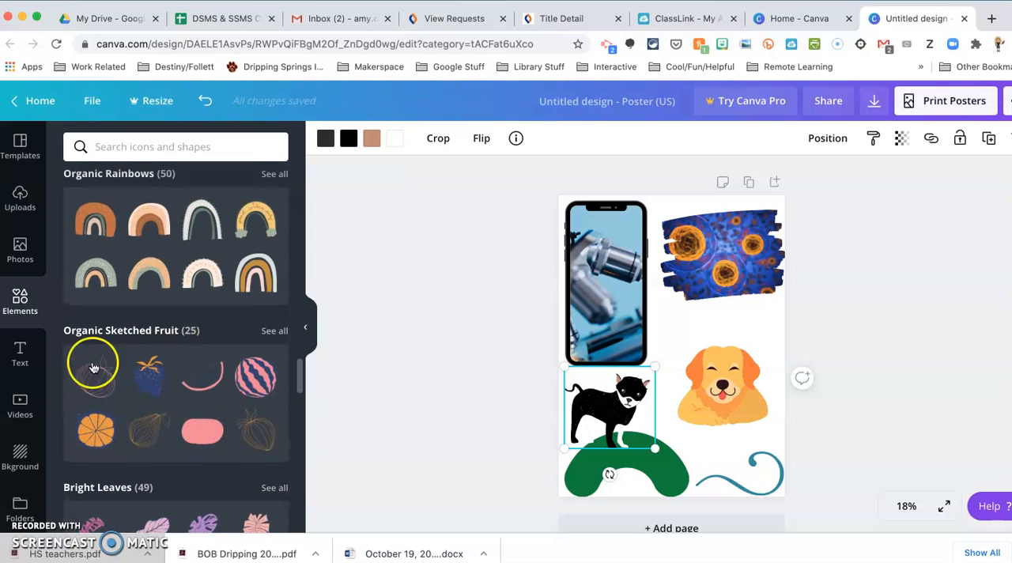
Step: Browse the text font combinations and move the golden dog down the page so it overlaps the blue swirl
{"action": "left_click", "coordinate": [19, 354]}
{"action": "scroll", "coordinate": [215, 411], "scroll_direction": "down", "scroll_amount": 3}
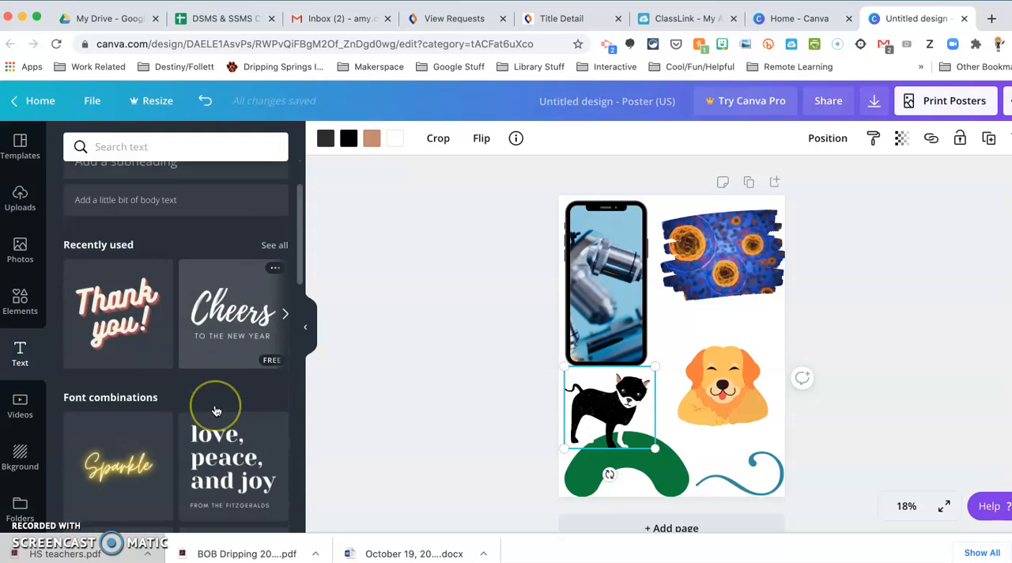
{"action": "scroll", "coordinate": [215, 410], "scroll_direction": "down", "scroll_amount": 3}
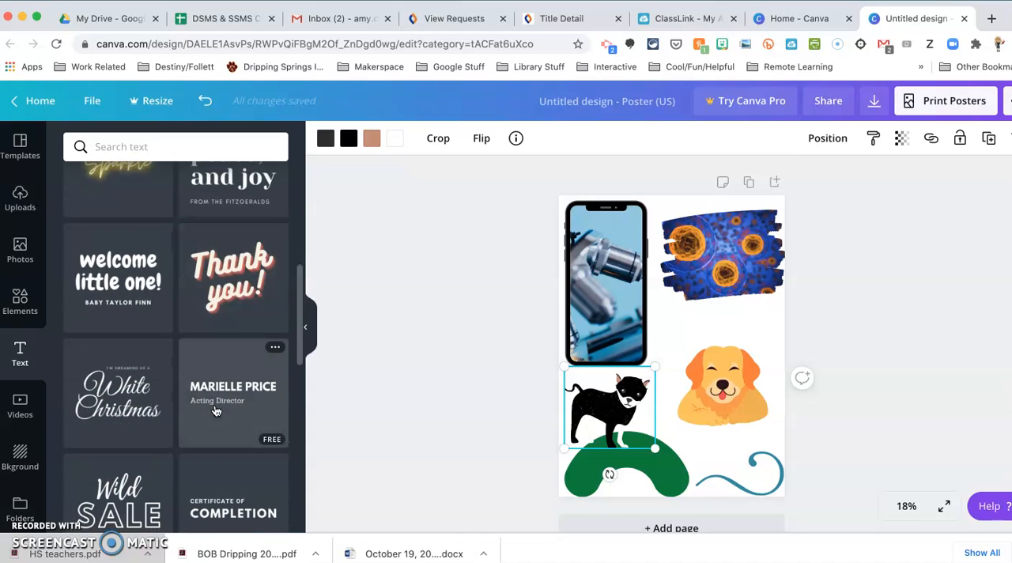
{"action": "left_click_drag", "start_coordinate": [729, 381], "coordinate": [730, 432]}
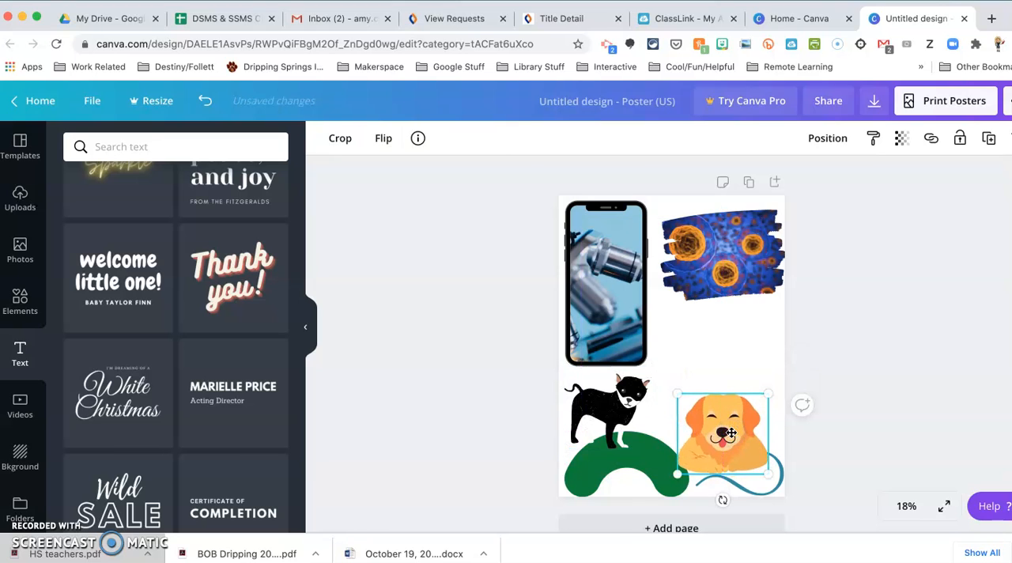
Step: Add the "Thank you!" font combination, shrink it, and place it between the cell photo and the golden dog
{"action": "left_click", "coordinate": [226, 285]}
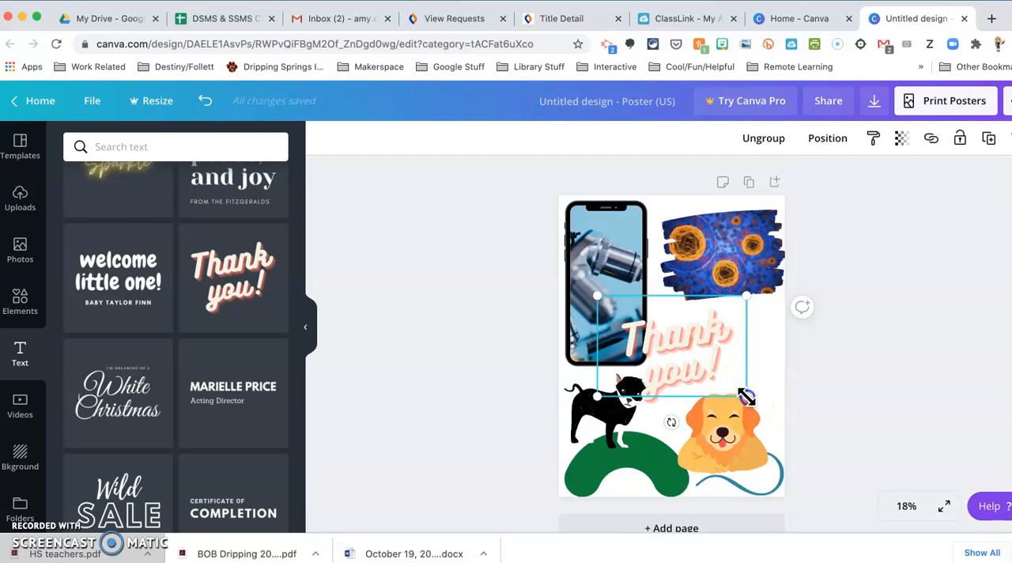
{"action": "left_click_drag", "start_coordinate": [746, 396], "coordinate": [696, 356]}
{"action": "left_click_drag", "start_coordinate": [644, 331], "coordinate": [721, 341]}
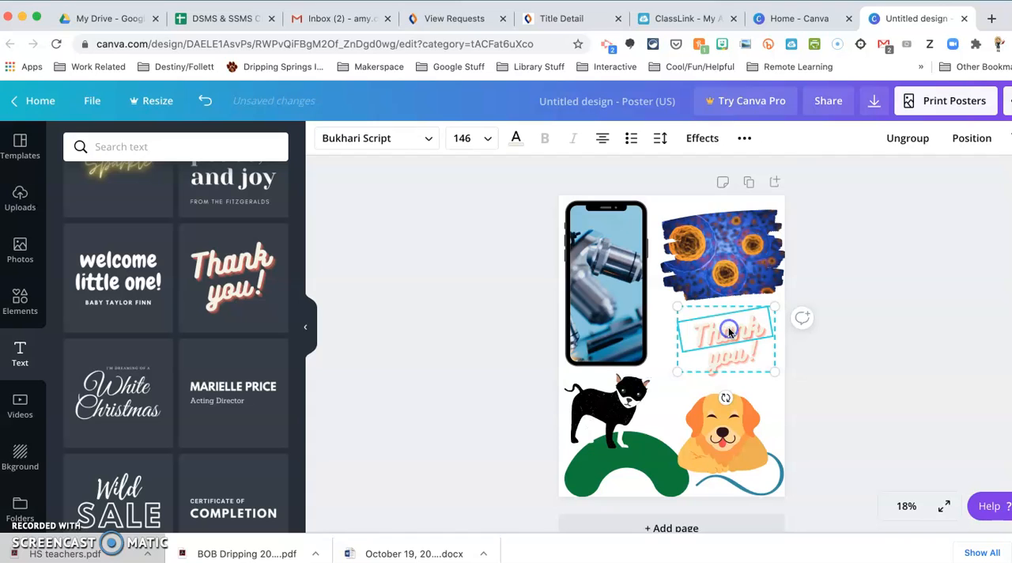
Step: Recolor the word "Thank" with the document green and "you!" with the medium blue from the photo colors
{"action": "left_click", "coordinate": [517, 140]}
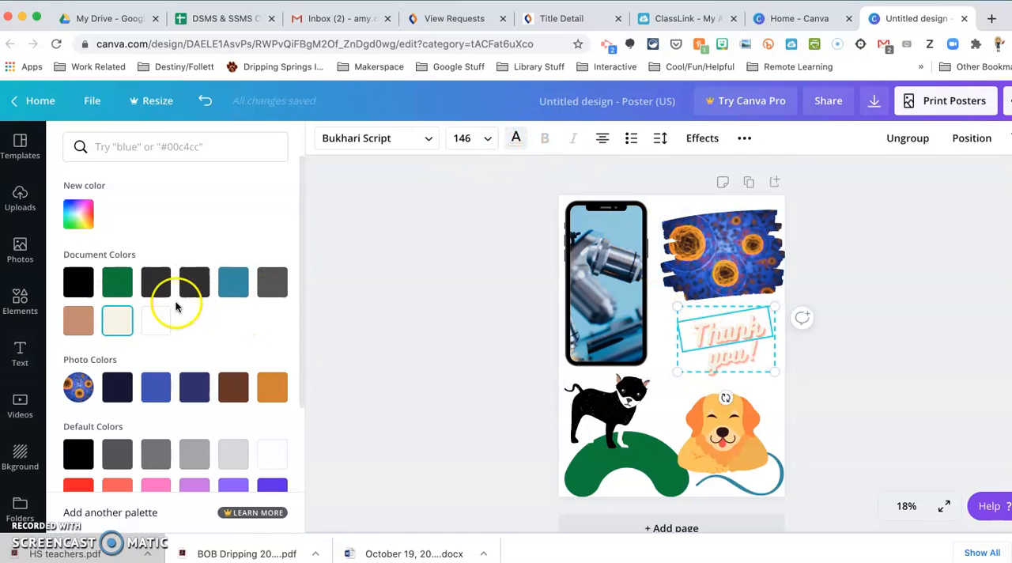
{"action": "left_click", "coordinate": [117, 283]}
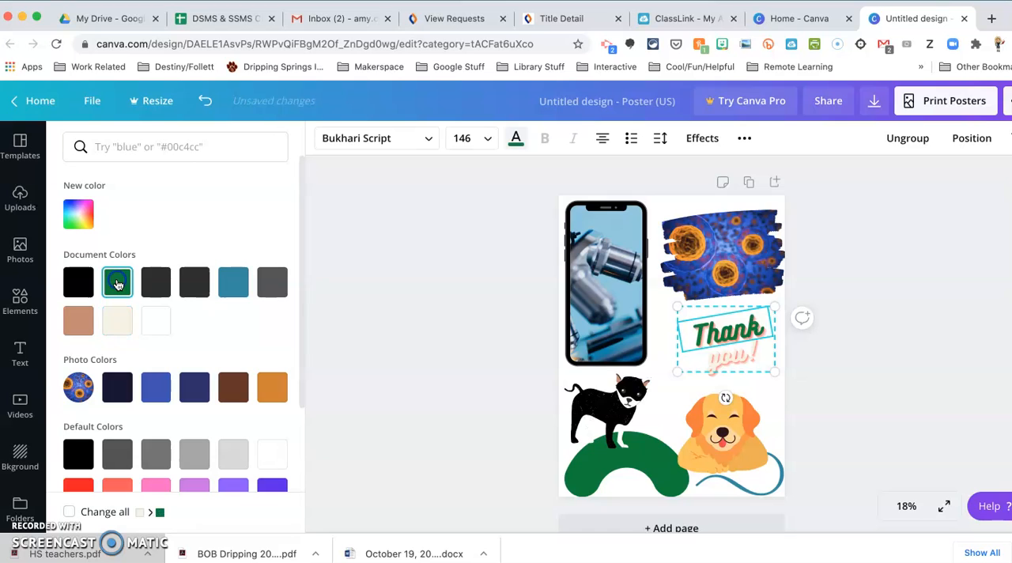
{"action": "left_click", "coordinate": [726, 358]}
{"action": "left_click", "coordinate": [517, 138]}
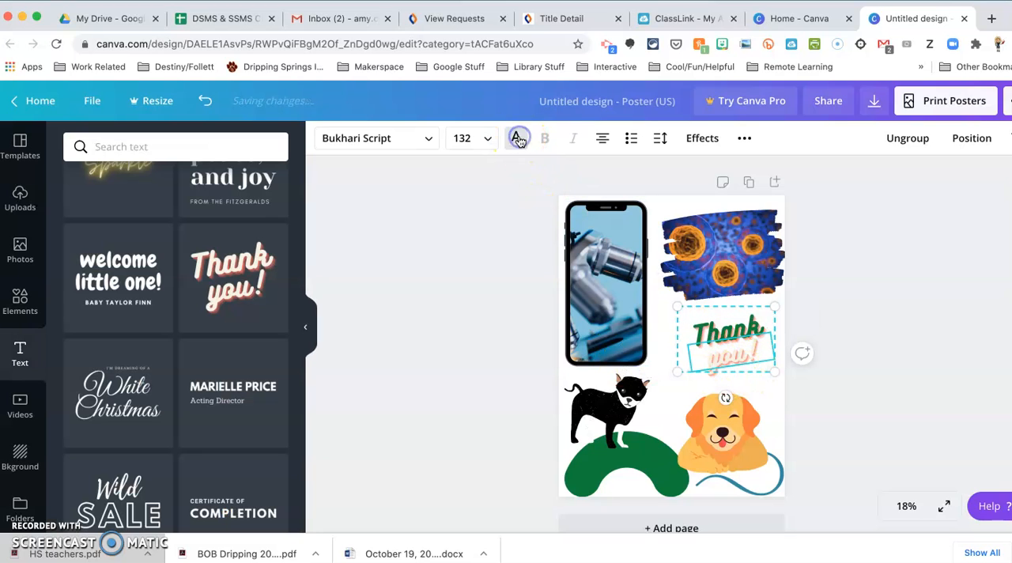
{"action": "left_click", "coordinate": [515, 139]}
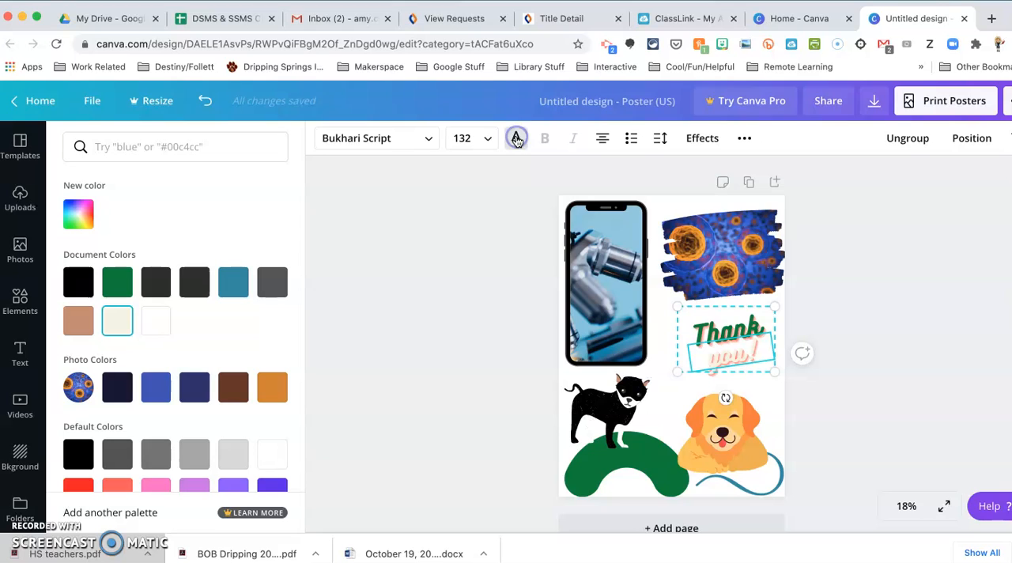
{"action": "left_click", "coordinate": [156, 387]}
{"action": "left_click", "coordinate": [382, 388]}
{"action": "left_click", "coordinate": [895, 333]}
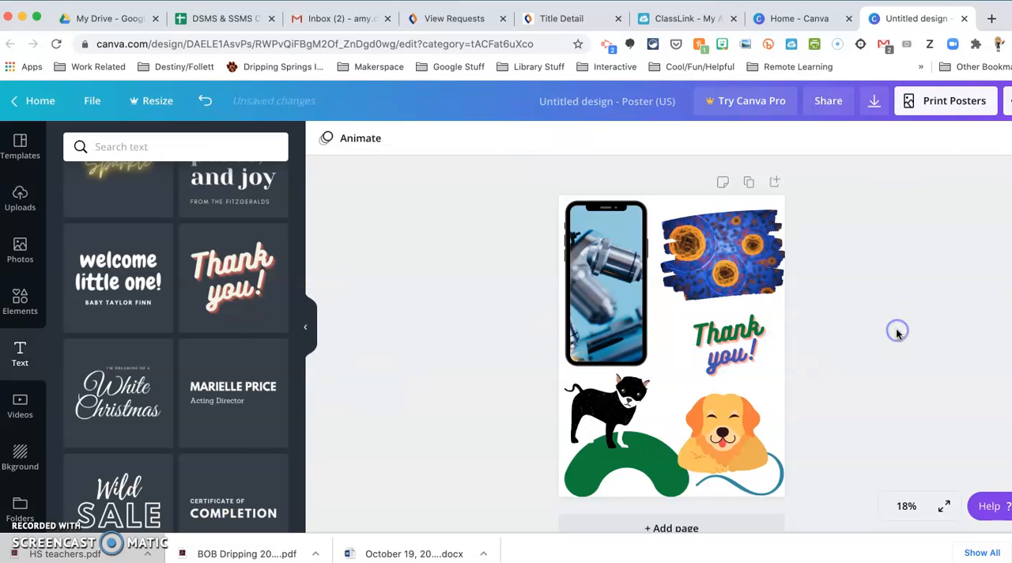
Step: Look at the video library, browse the backgrounds, and try the black background with colorful string lights on the poster
{"action": "left_click", "coordinate": [23, 404]}
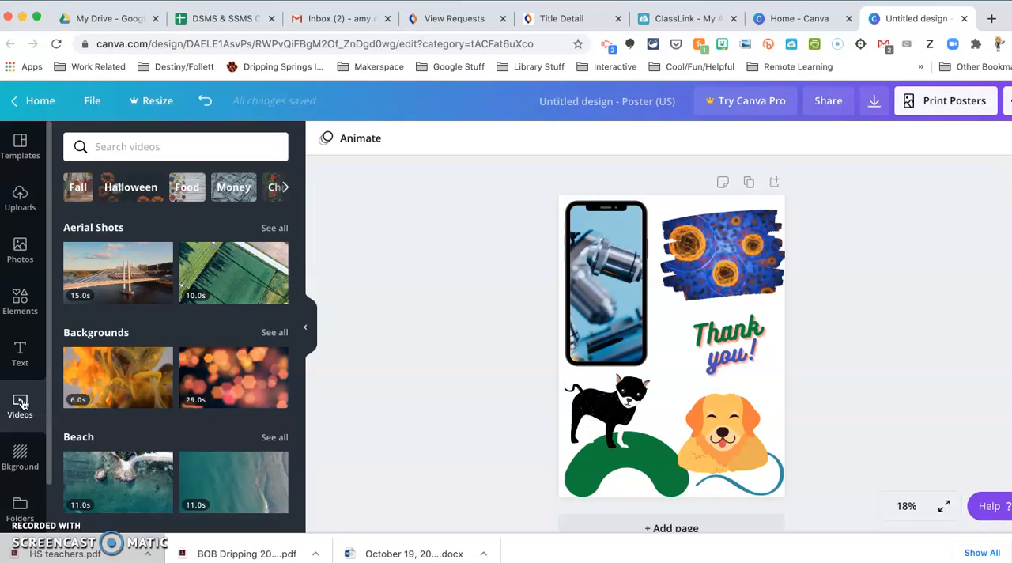
{"action": "left_click", "coordinate": [22, 452]}
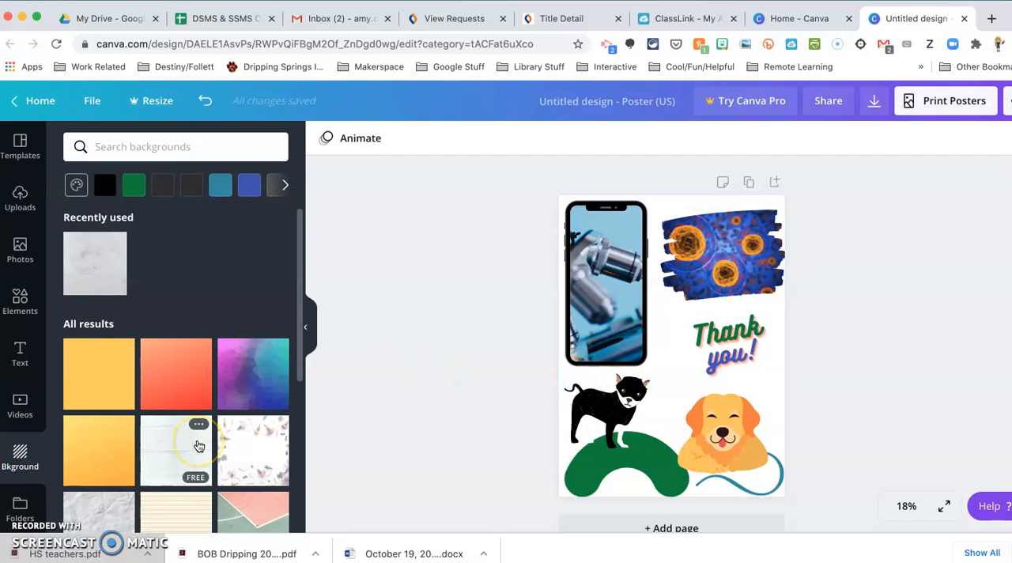
{"action": "scroll", "coordinate": [199, 446], "scroll_direction": "down", "scroll_amount": 10}
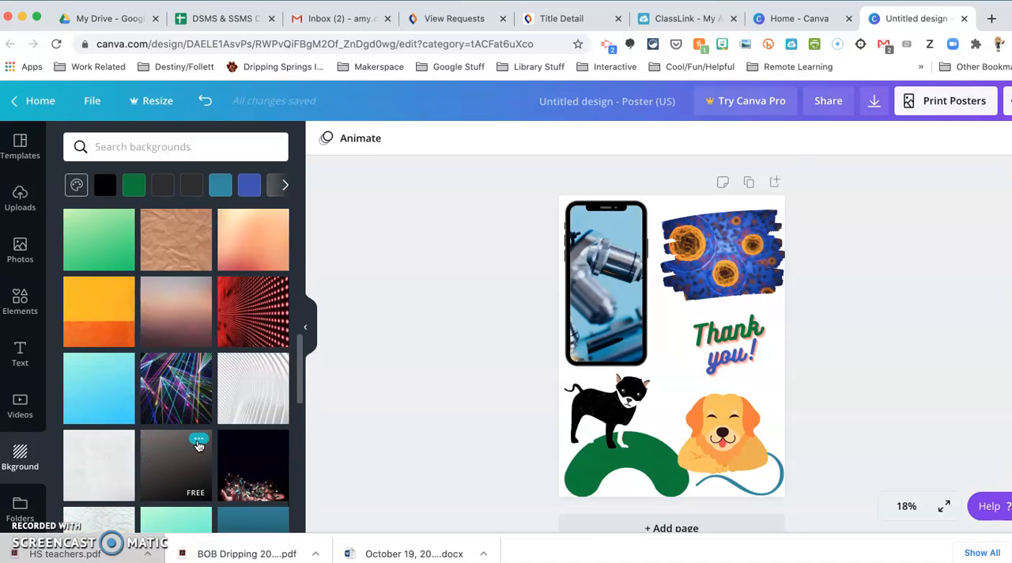
{"action": "scroll", "coordinate": [199, 447], "scroll_direction": "down", "scroll_amount": 3}
{"action": "left_click", "coordinate": [250, 280]}
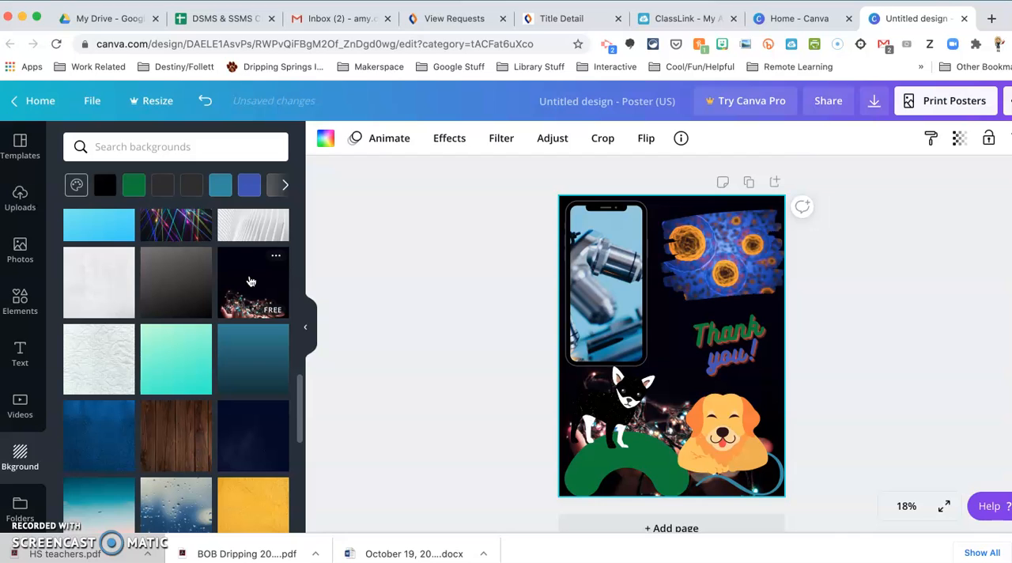
Step: Set the poster's background to the blue photo of raindrops on a window
{"action": "scroll", "coordinate": [237, 386], "scroll_direction": "down", "scroll_amount": 3}
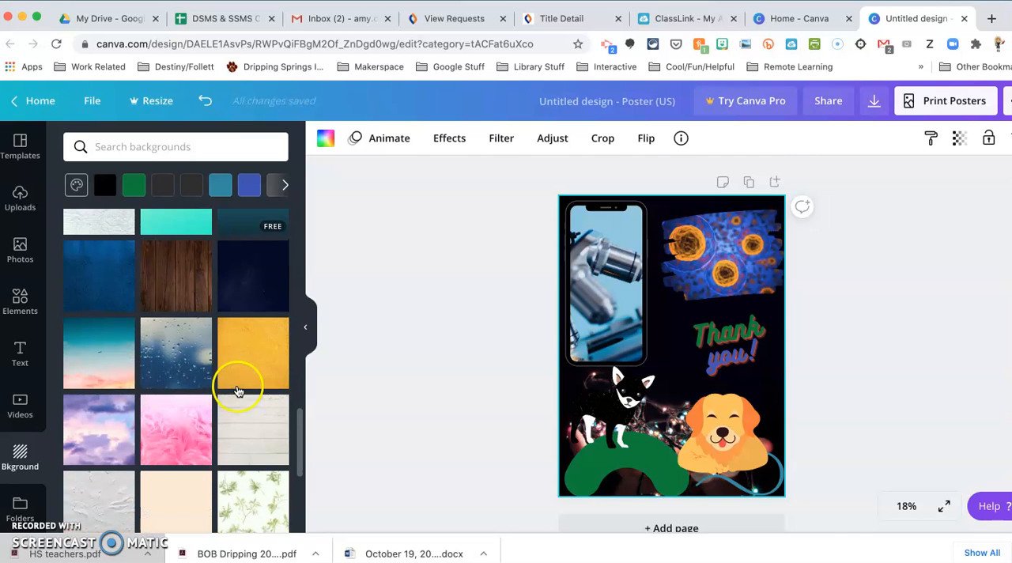
{"action": "left_click", "coordinate": [182, 364]}
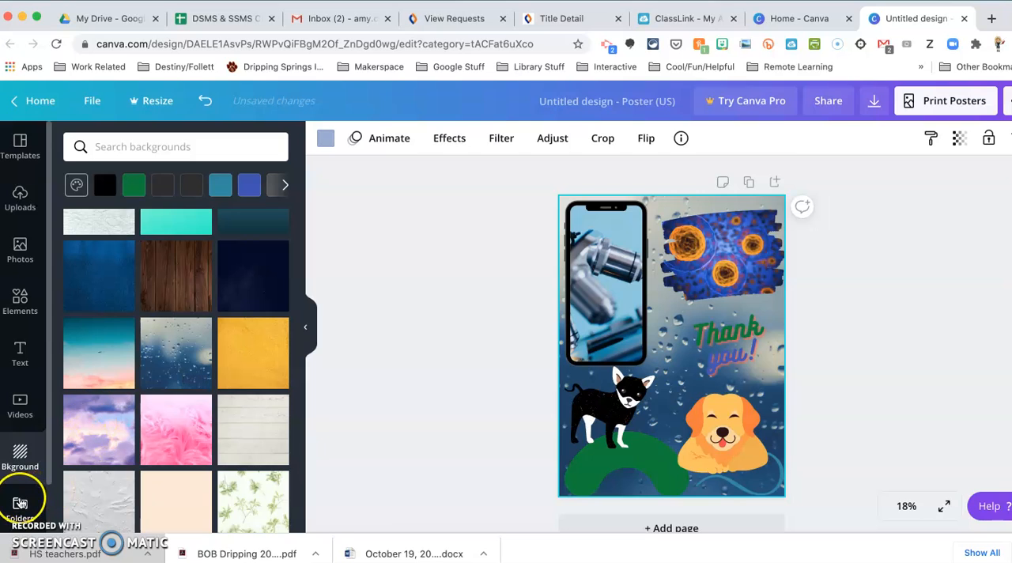
{"action": "scroll", "coordinate": [20, 438], "scroll_direction": "down", "scroll_amount": 2}
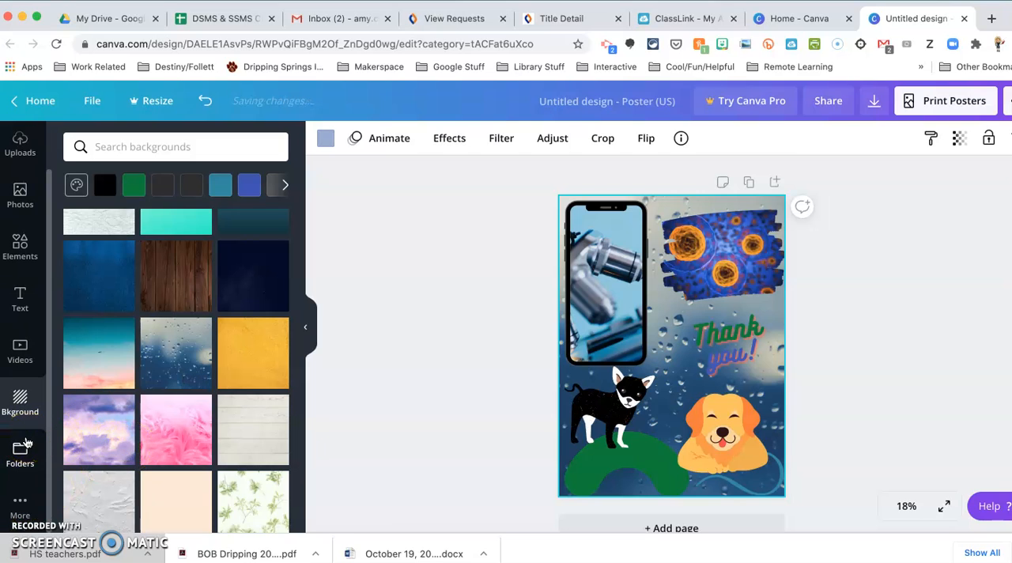
{"action": "left_click", "coordinate": [109, 404]}
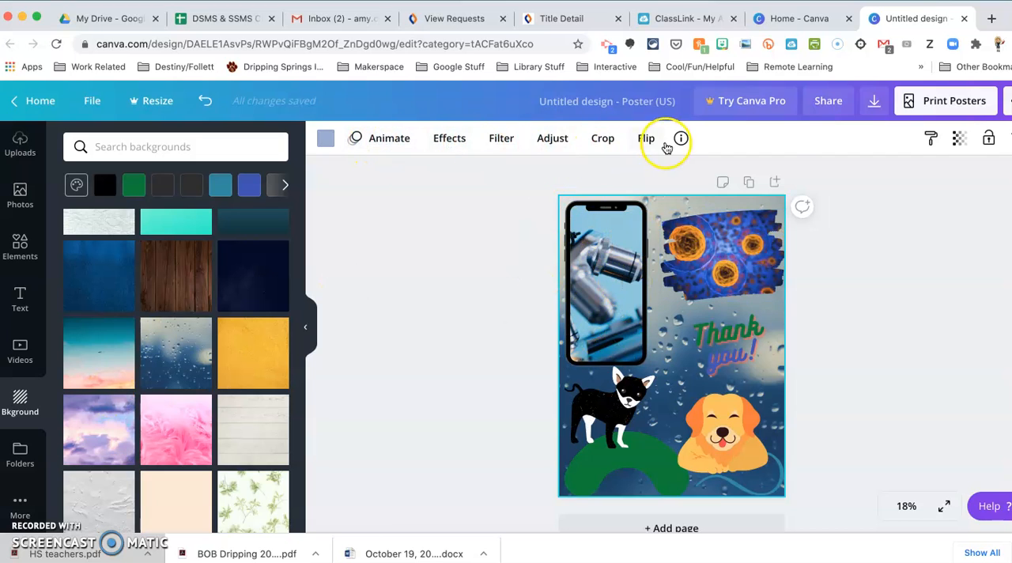
Step: Try the Epic and Festive filters on the raindrop background and settle on the Summer filter
{"action": "left_click", "coordinate": [501, 140]}
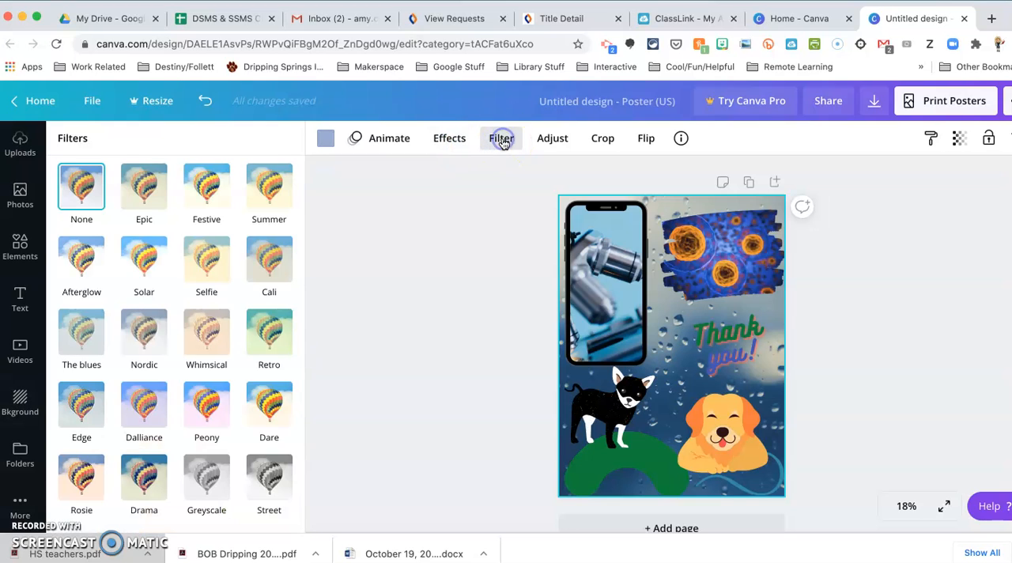
{"action": "left_click", "coordinate": [144, 185]}
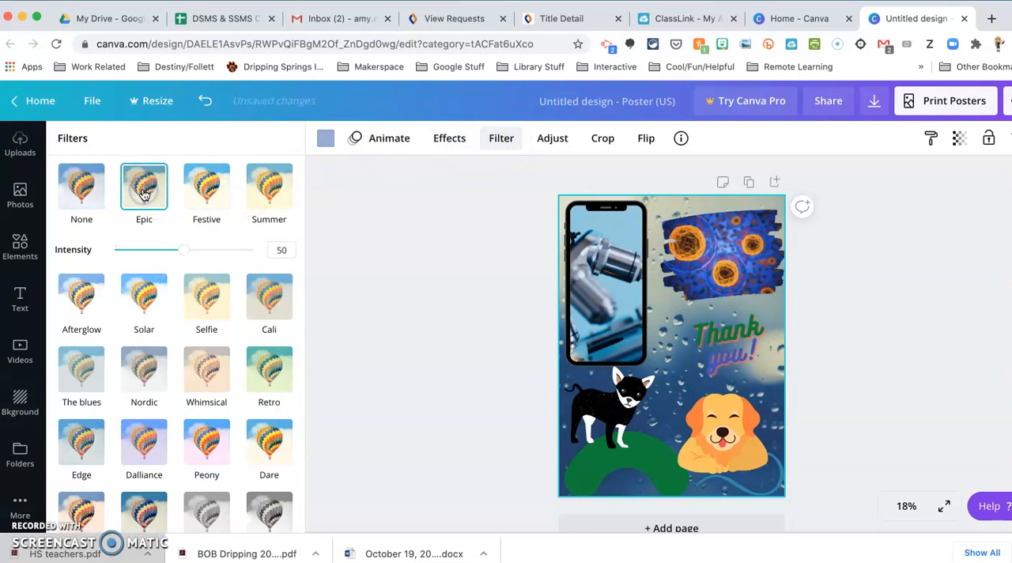
{"action": "left_click", "coordinate": [211, 184]}
{"action": "left_click", "coordinate": [266, 185]}
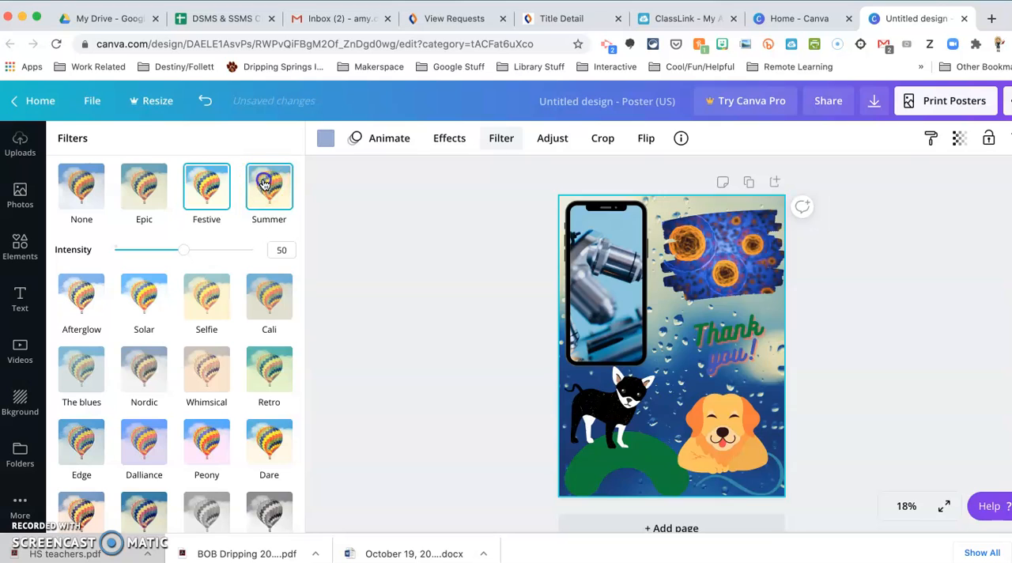
Step: Examine the background photo's adjustment settings and its crop mode, and cancel the crop without changes
{"action": "left_click", "coordinate": [552, 140]}
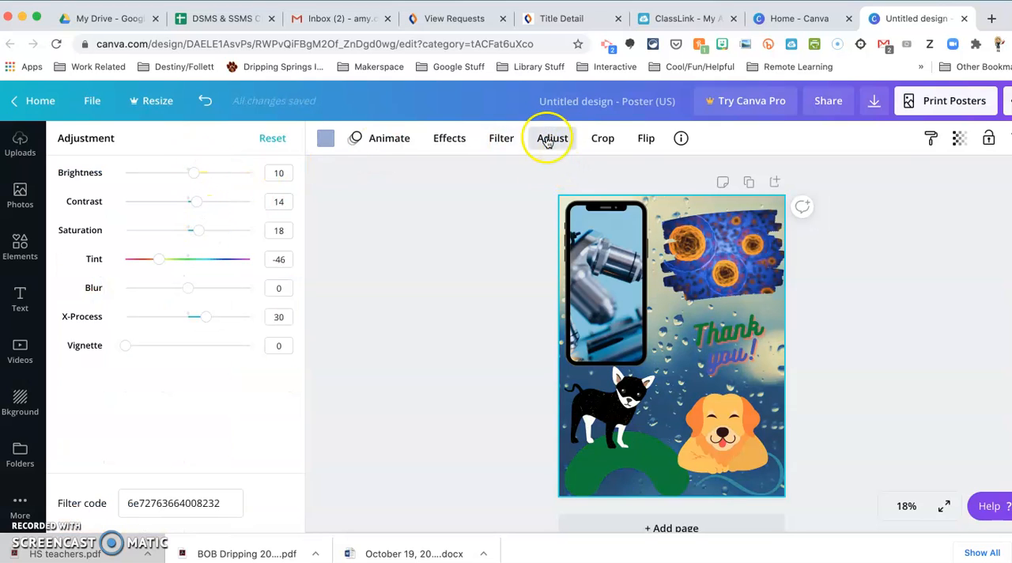
{"action": "left_click", "coordinate": [605, 142]}
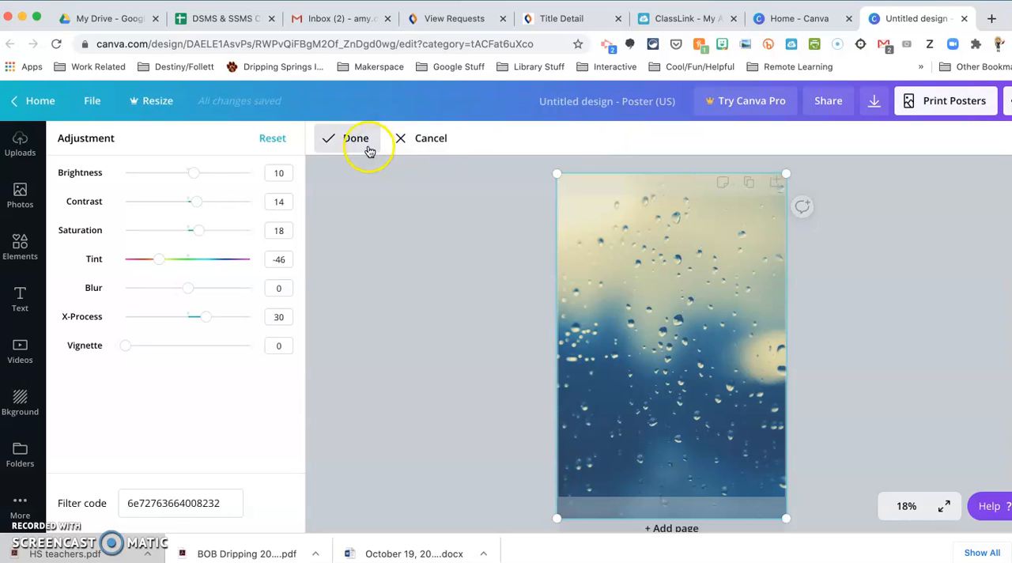
{"action": "left_click", "coordinate": [421, 139]}
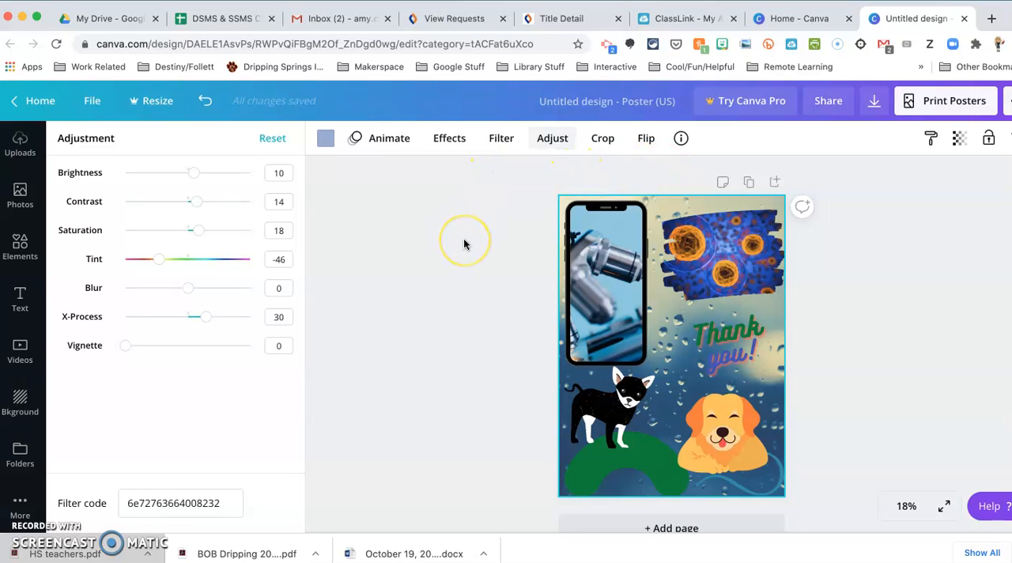
Step: Rename the untitled poster as "Science Design"
{"action": "left_click", "coordinate": [592, 105]}
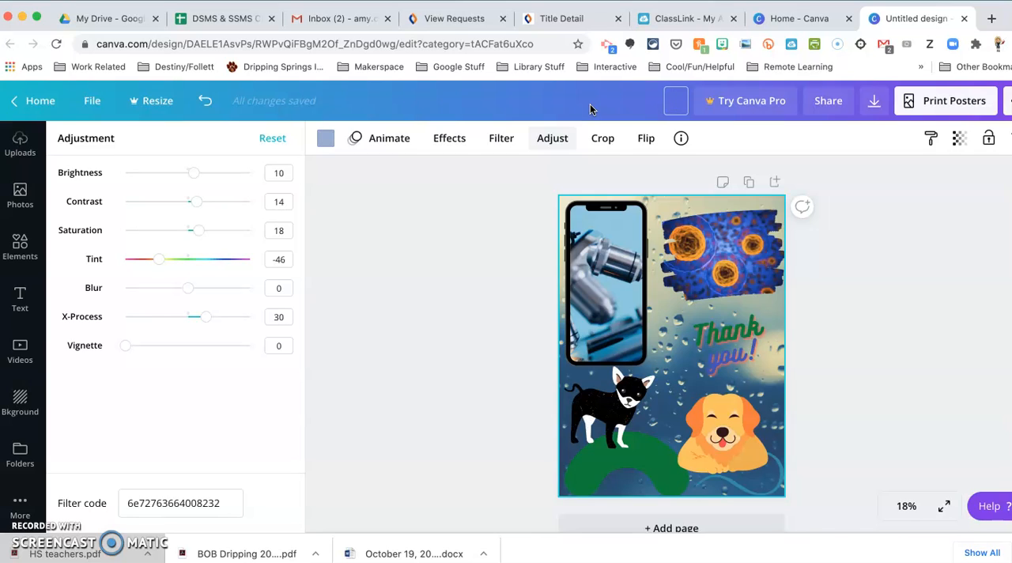
{"action": "type", "text": "Science Design"}
{"action": "left_click", "coordinate": [645, 95]}
{"action": "left_click", "coordinate": [914, 225]}
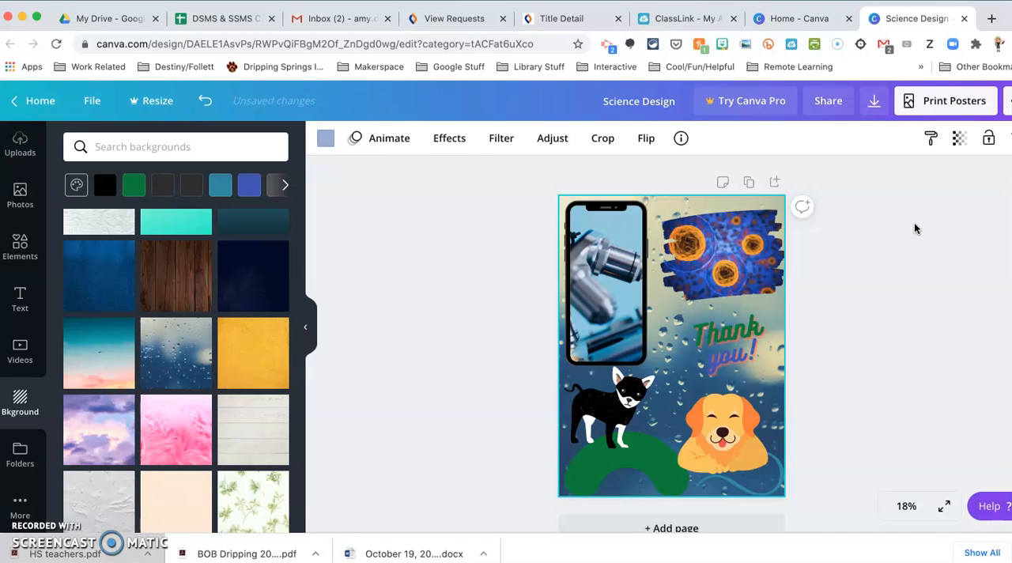
Step: Download the poster as a PDF Print file, open Science Design.pdf to check it, and close it again
{"action": "left_click", "coordinate": [873, 101]}
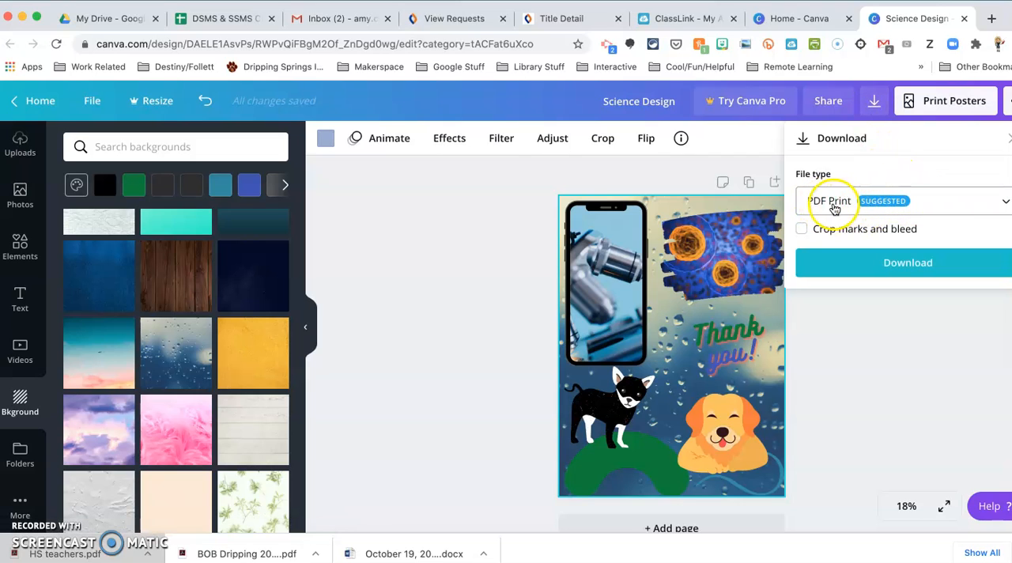
{"action": "left_click", "coordinate": [857, 262]}
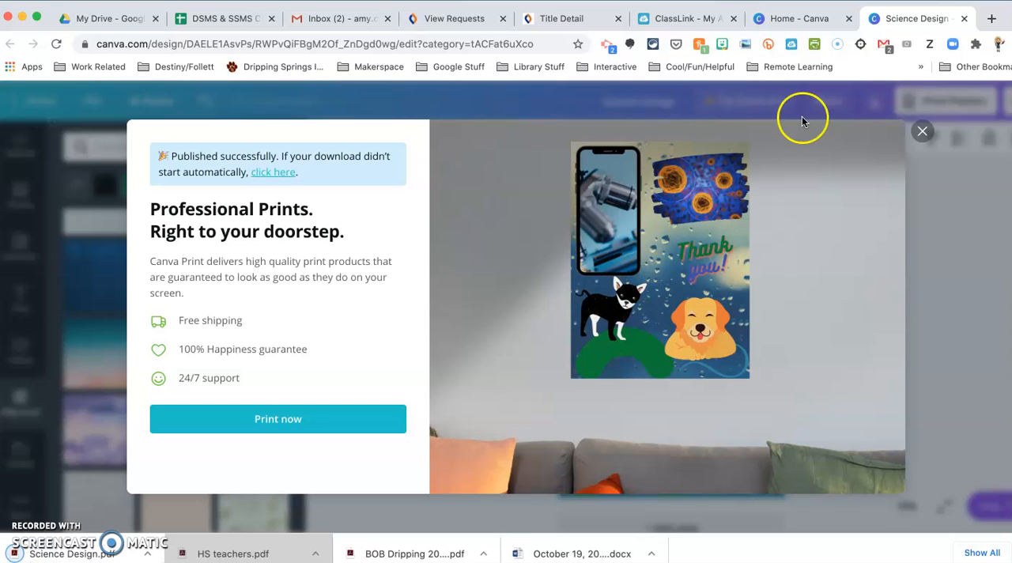
{"action": "left_click", "coordinate": [922, 130]}
{"action": "left_click", "coordinate": [87, 553]}
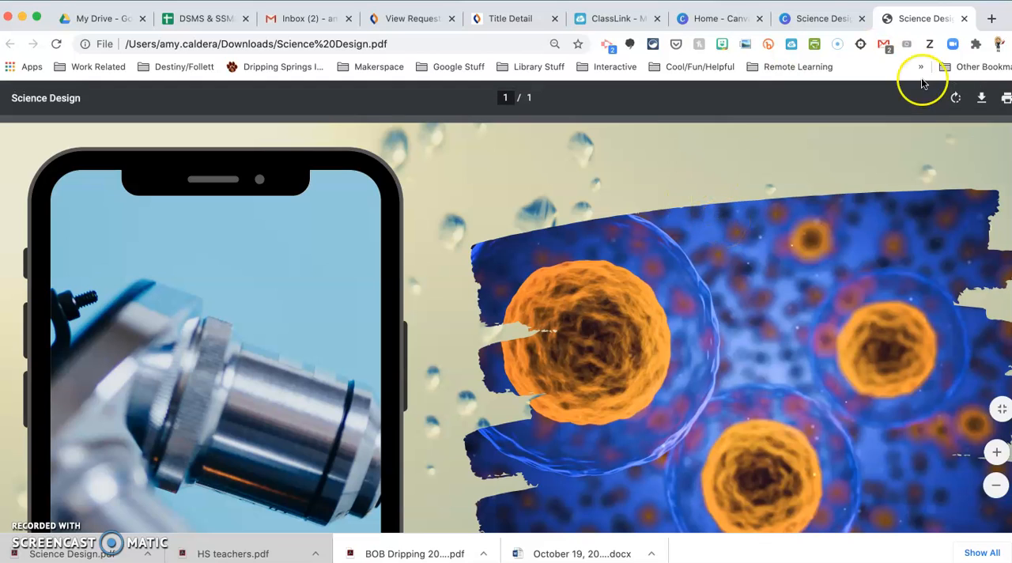
{"action": "left_click", "coordinate": [965, 22]}
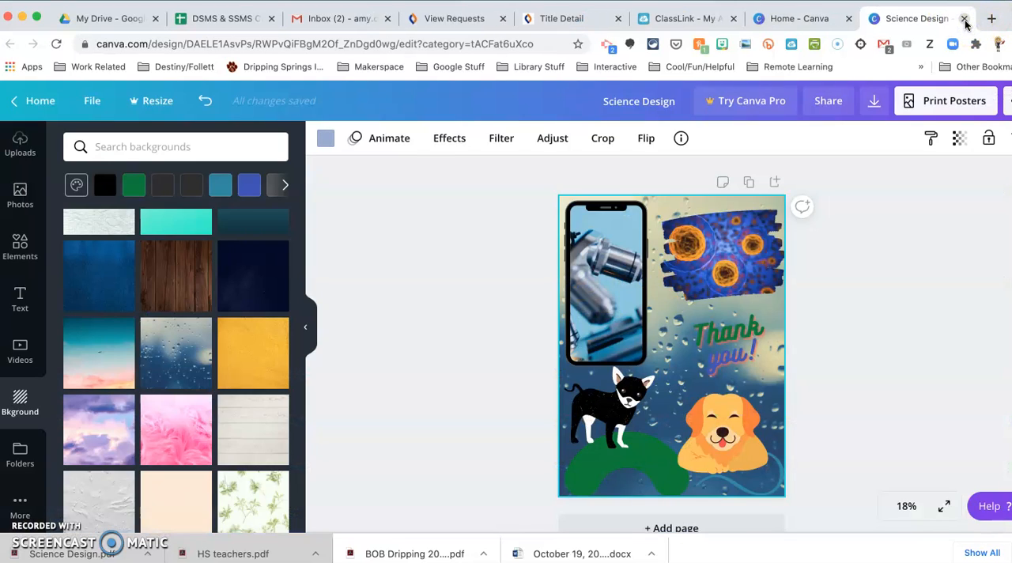